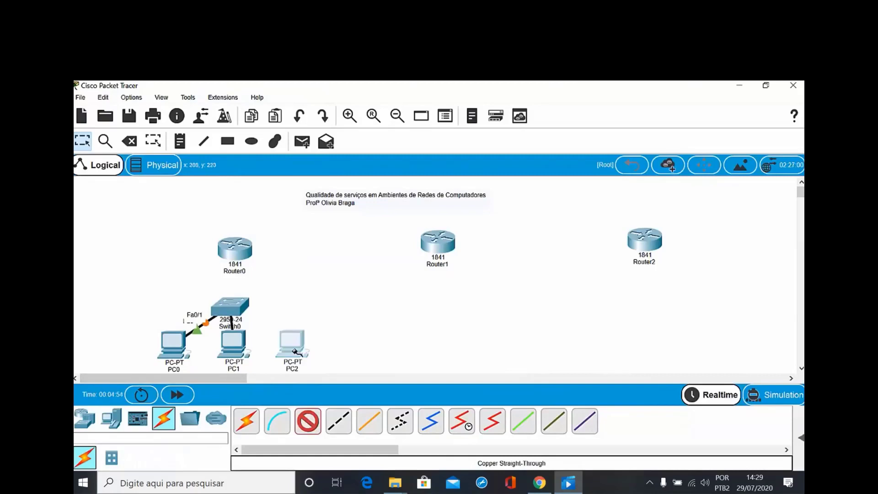
- Connect PC2 to FastEthernet0/3 on Switch0 with a copper straight-through cable and move the switch slightly up, away from the PCs
left_click(297, 349)
left_click(311, 391)
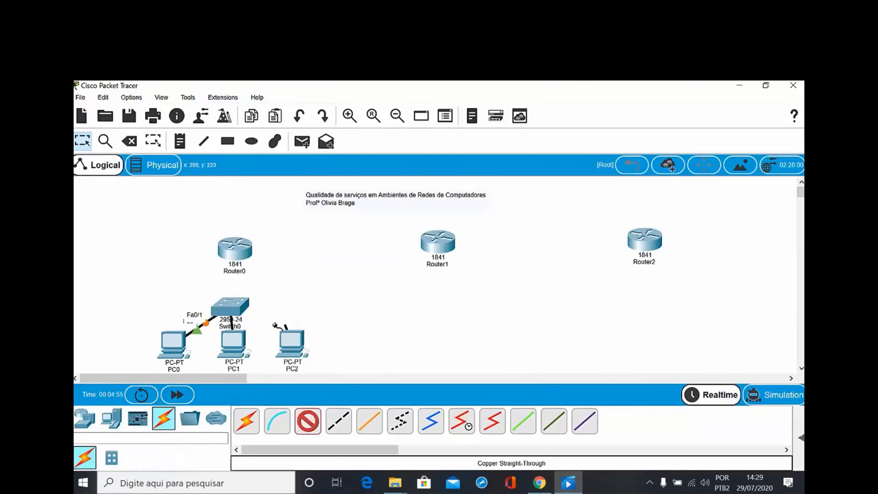
left_click(235, 306)
left_click(294, 100)
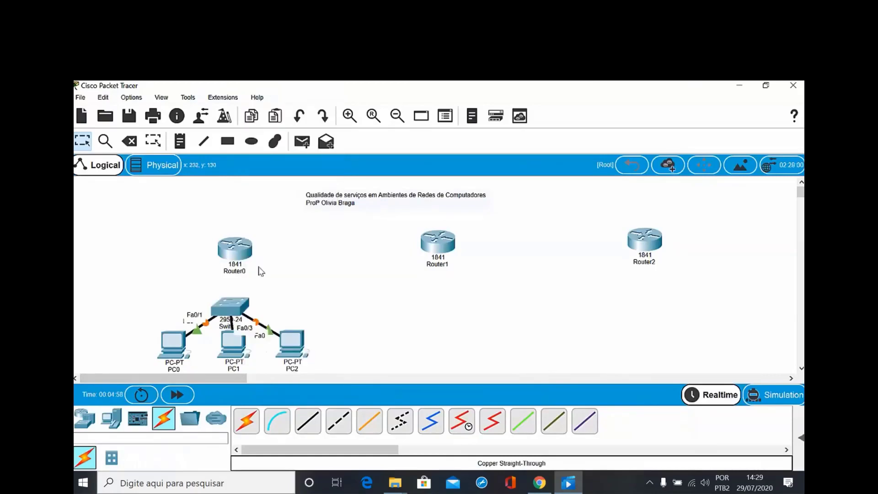
left_click_drag(236, 304, 234, 290)
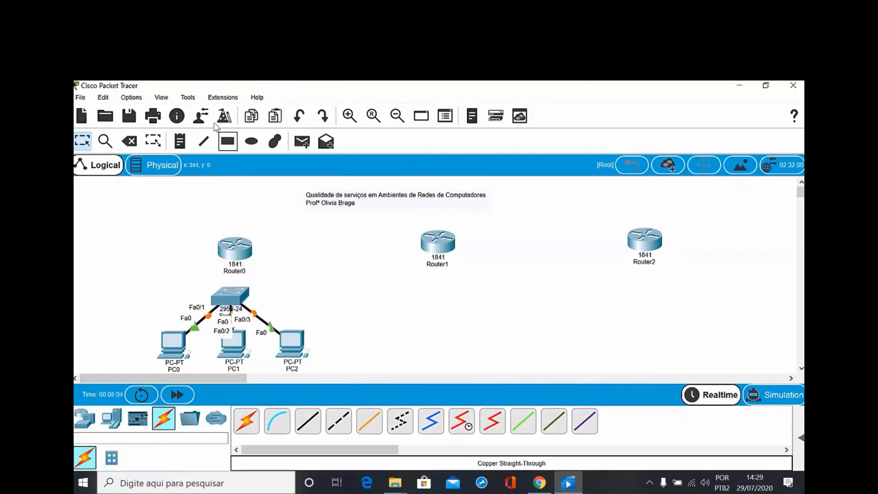
- Check the interface preference that always shows port labels in the logical workspace
left_click(134, 100)
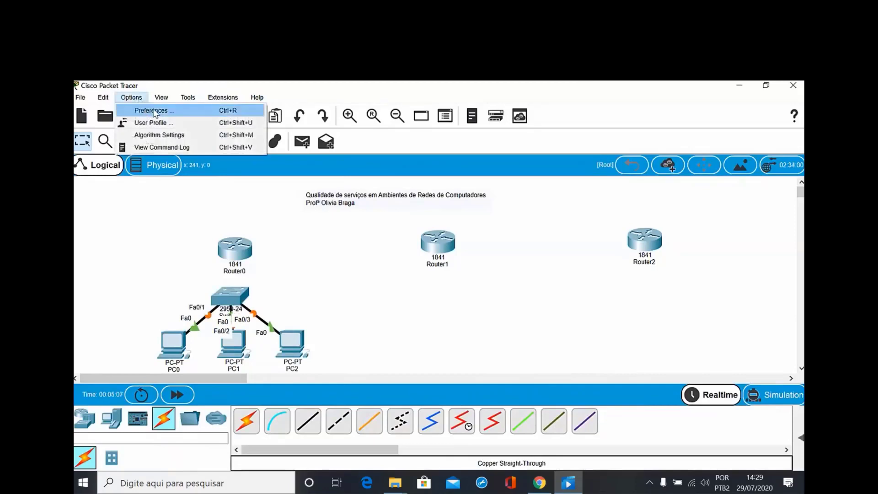
left_click(152, 111)
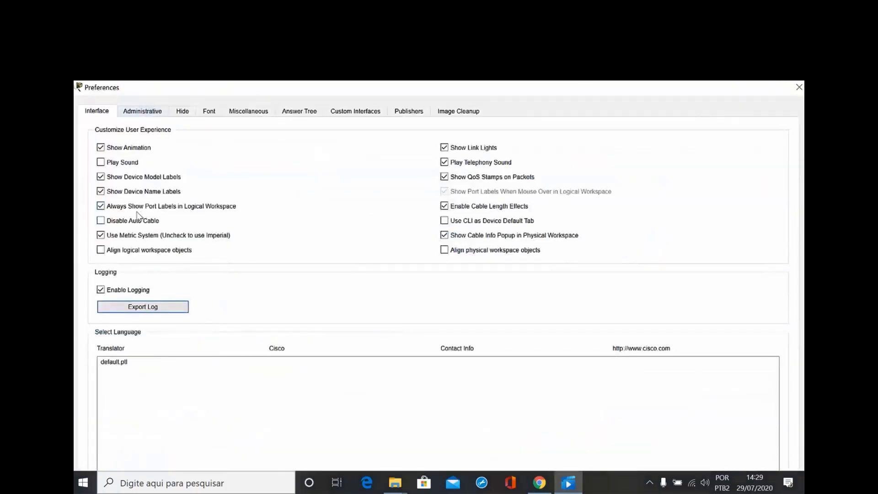
left_click(797, 89)
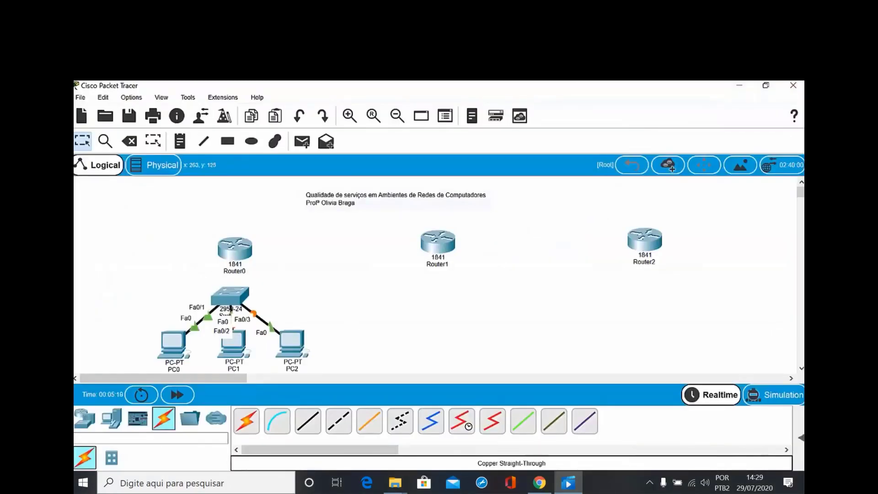
- Connect Router0's FastEthernet0/0 to FastEthernet0/24 on Switch0 with a copper straight-through cable
left_click(307, 421)
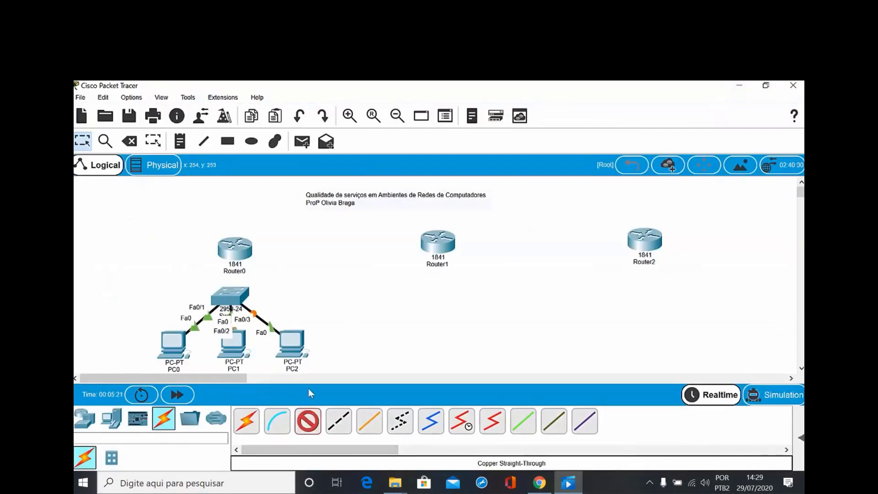
left_click(234, 258)
left_click(261, 284)
left_click(234, 296)
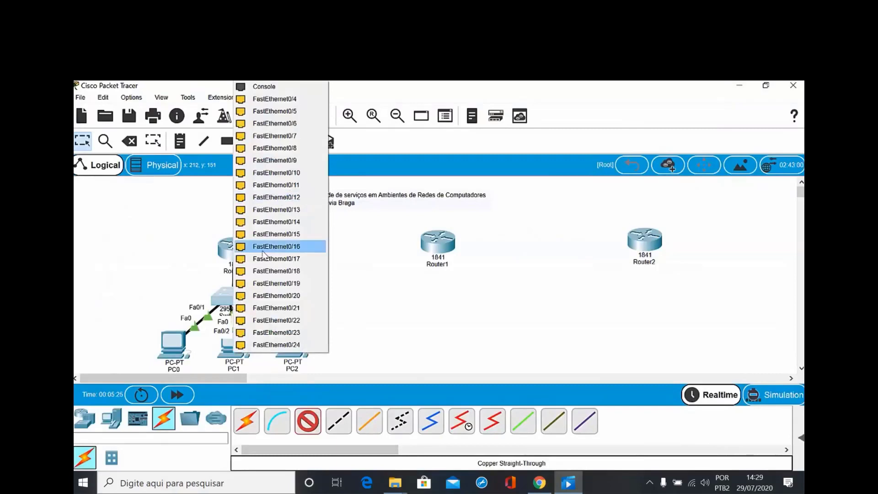
left_click(262, 345)
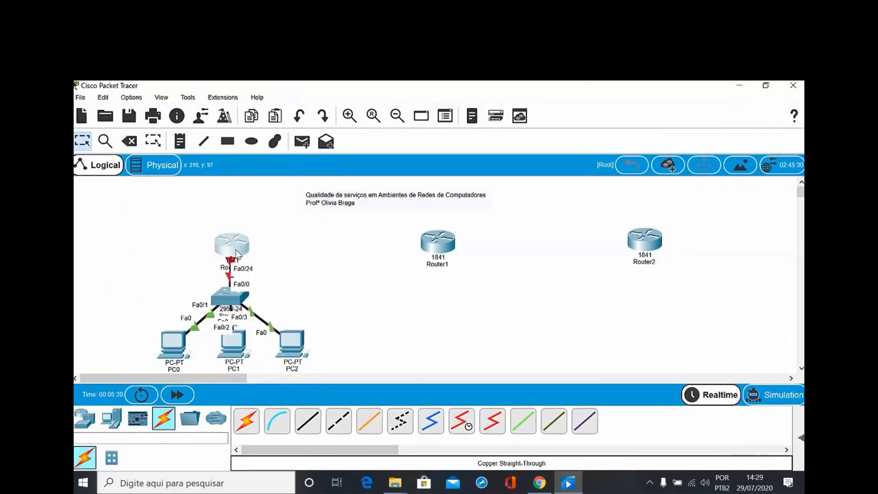
- Move Router1 and Router2 closer to Router0, keeping the three routers roughly in a row
left_click_drag(428, 245, 410, 245)
left_click_drag(631, 230, 588, 234)
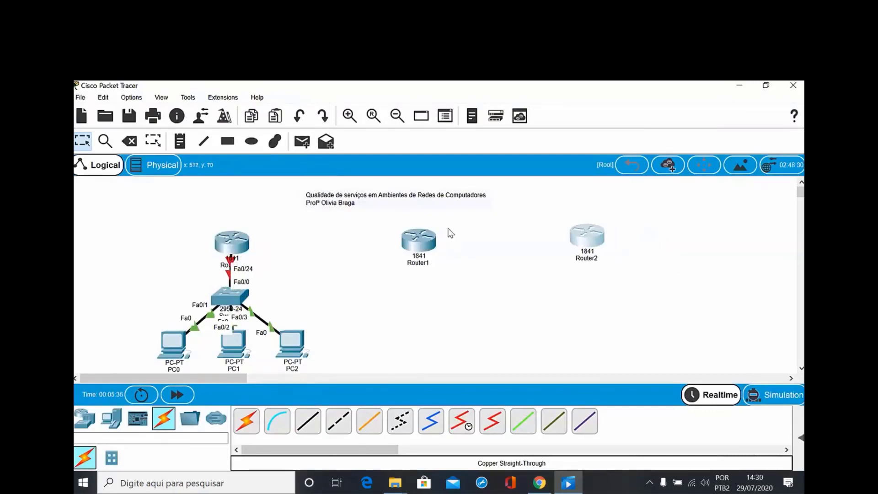
left_click_drag(429, 244, 413, 239)
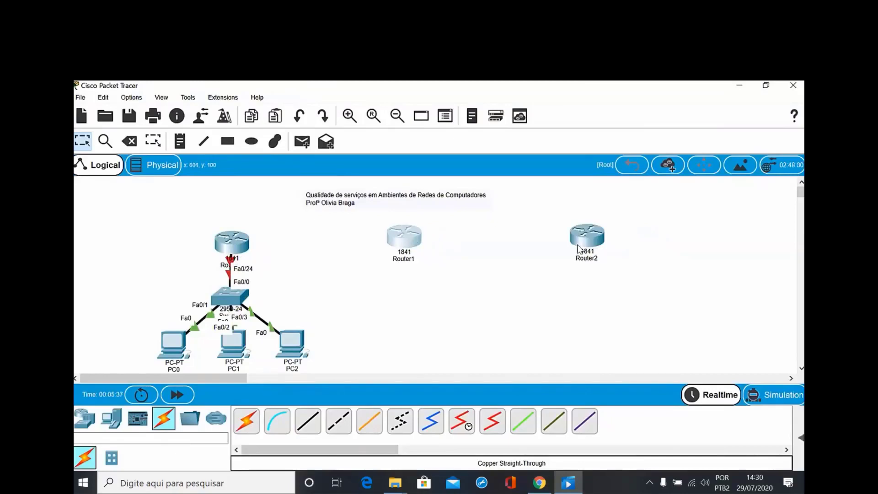
left_click_drag(583, 244, 549, 244)
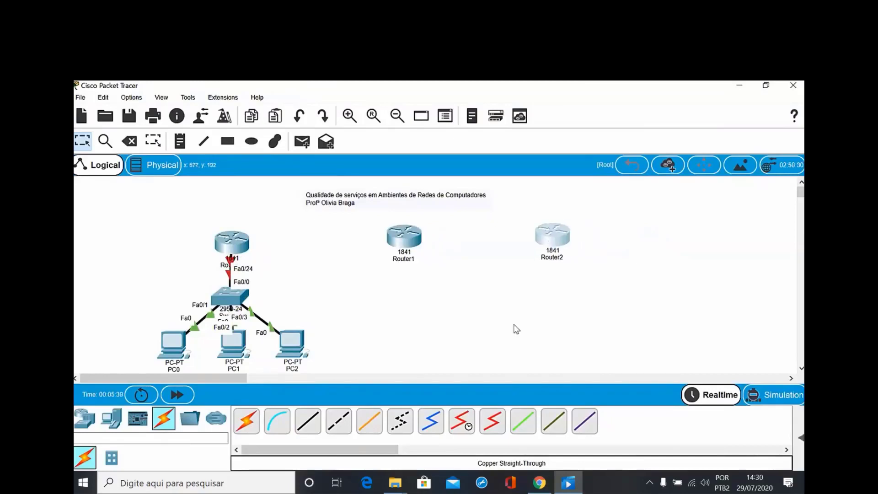
- Open Router0's enlarged physical device view and switch the router's power off
left_click(242, 251)
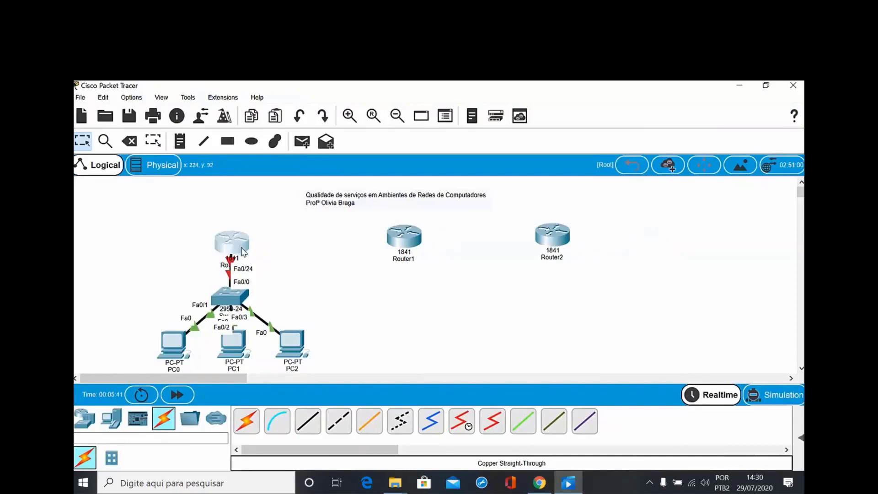
left_click(242, 250)
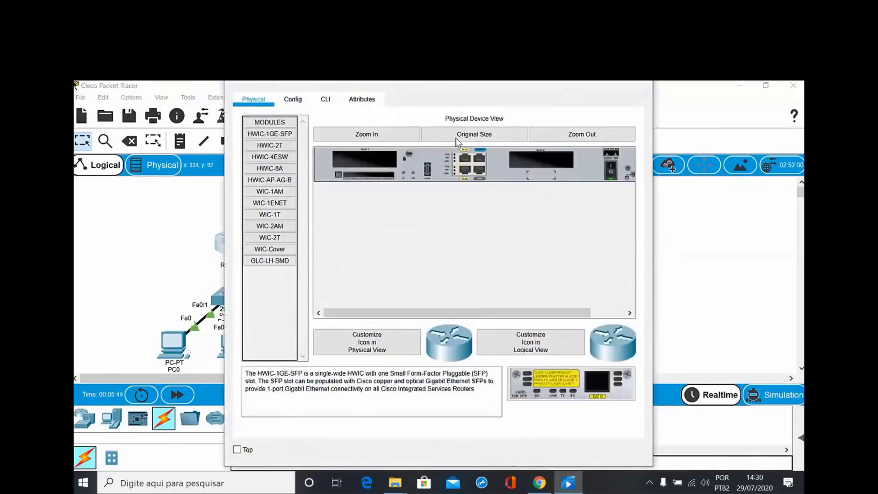
left_click(378, 136)
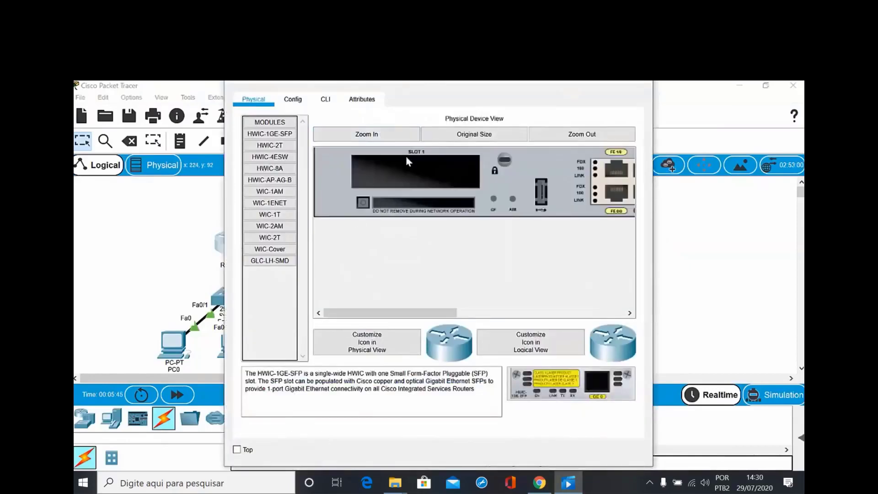
left_click_drag(389, 312, 496, 313)
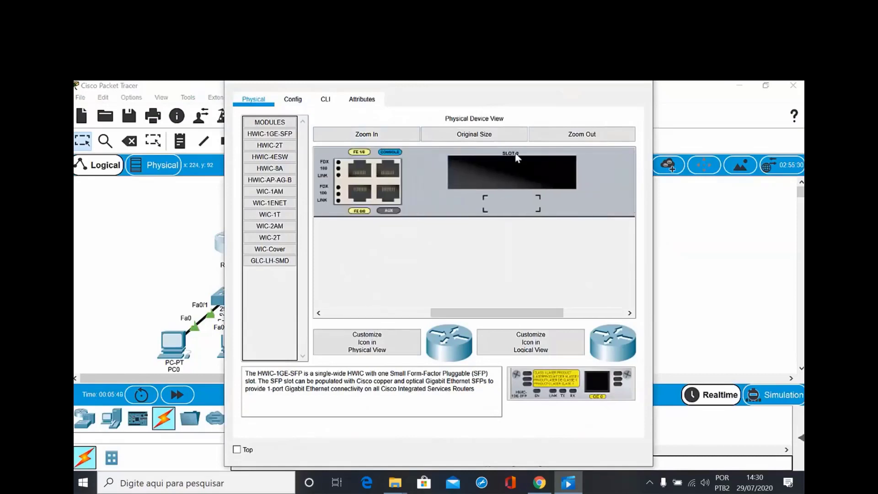
left_click_drag(492, 313, 552, 313)
left_click(504, 197)
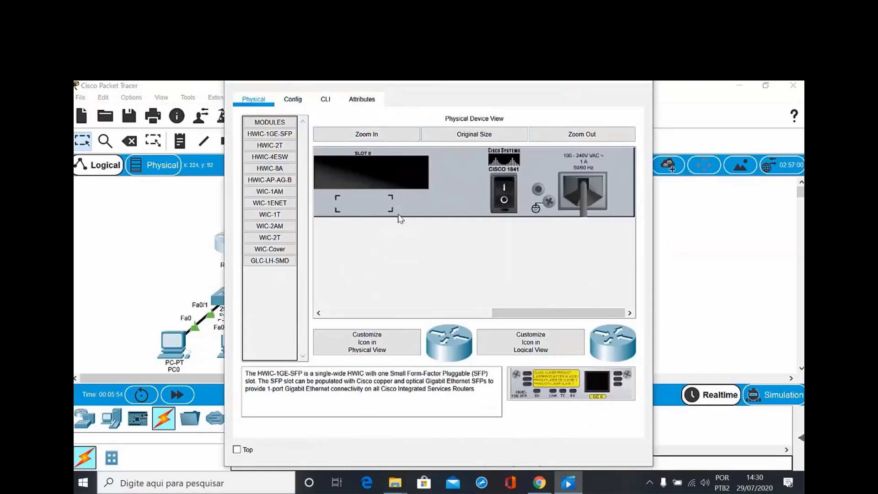
- Install a WIC-2T dual-serial module in slot 0 of Router0
left_click(282, 238)
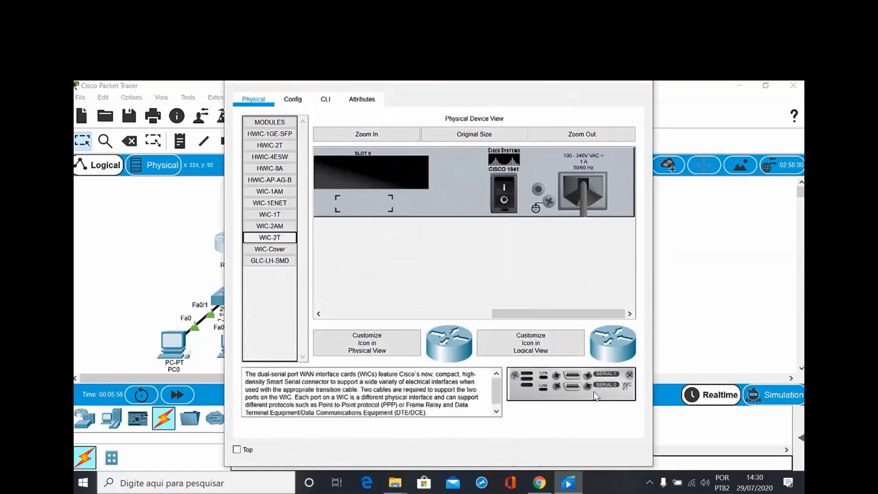
left_click_drag(596, 396, 366, 176)
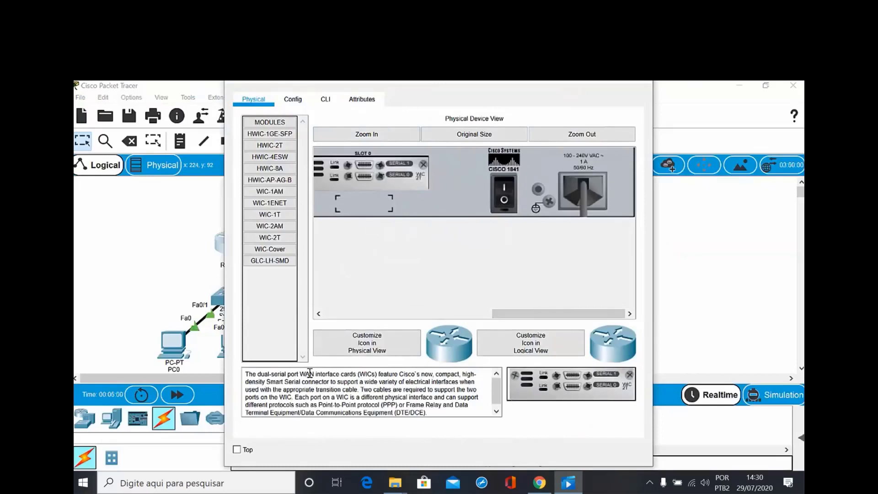
left_click_drag(246, 374, 378, 371)
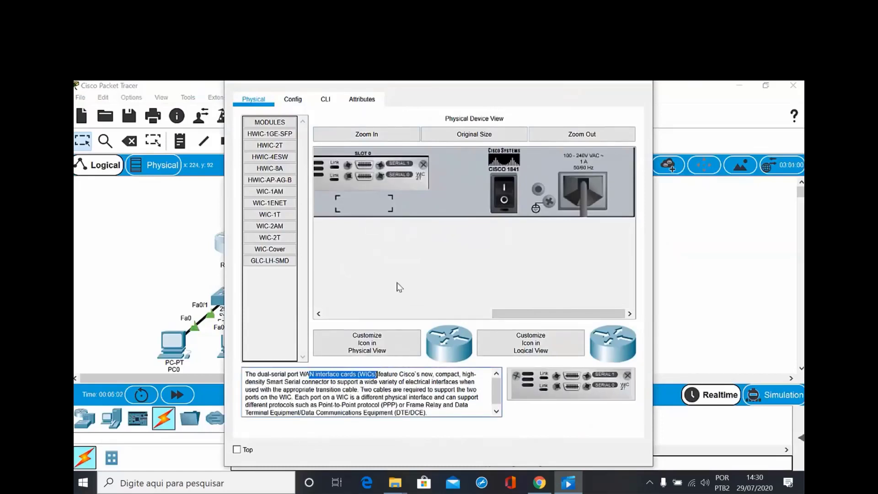
key("Right")
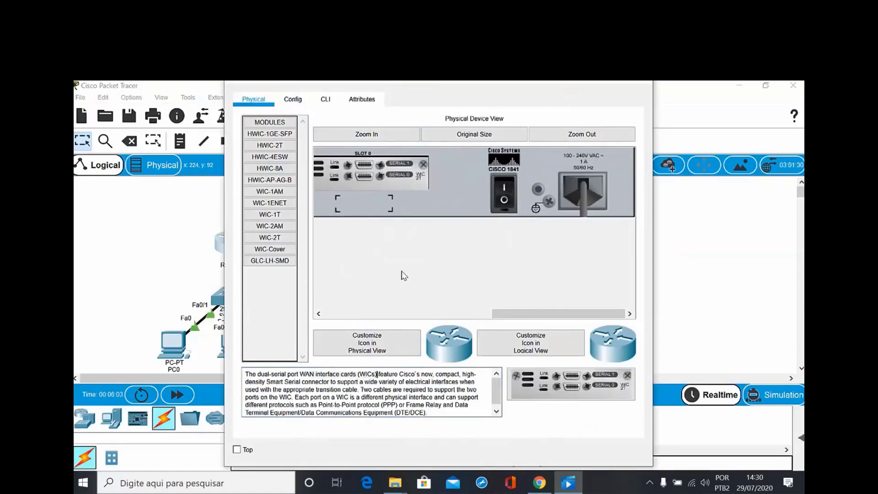
- Fit a WIC-Cover plate over slot 1 of Router0 and switch the router back on
left_click_drag(504, 314, 336, 313)
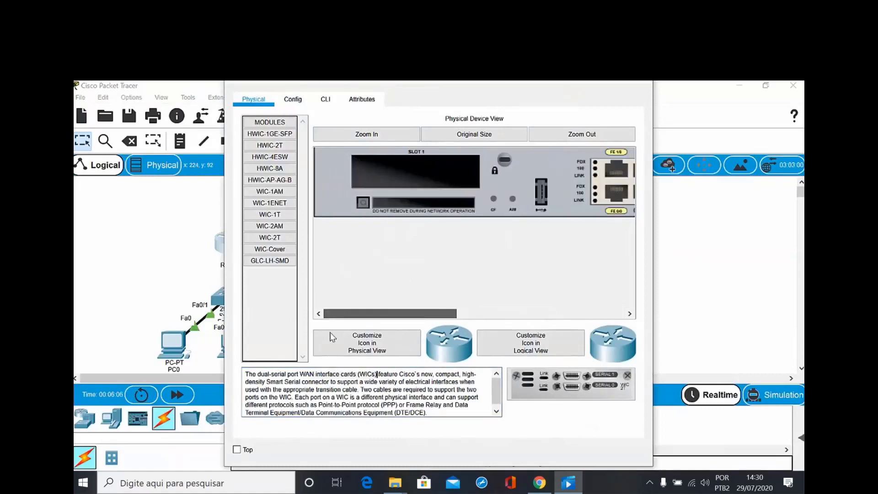
left_click_drag(278, 251, 416, 174)
left_click_drag(450, 313, 610, 309)
left_click(527, 196)
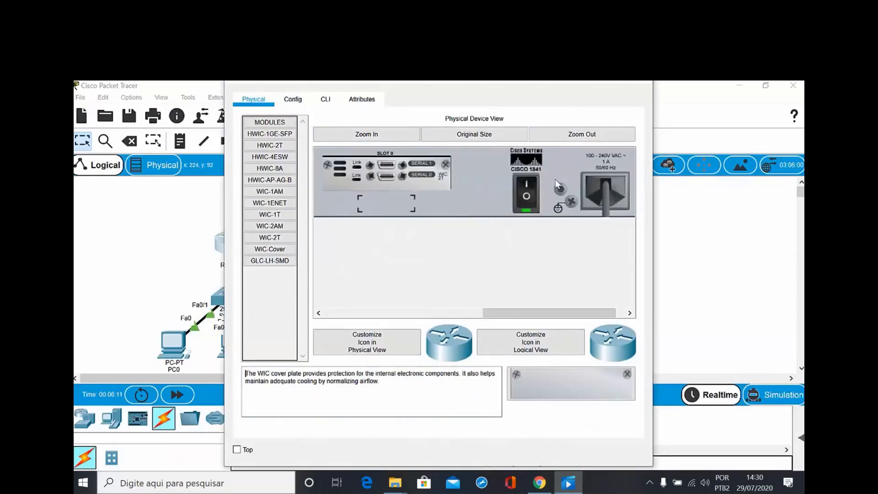
left_click_drag(538, 88, 535, 122)
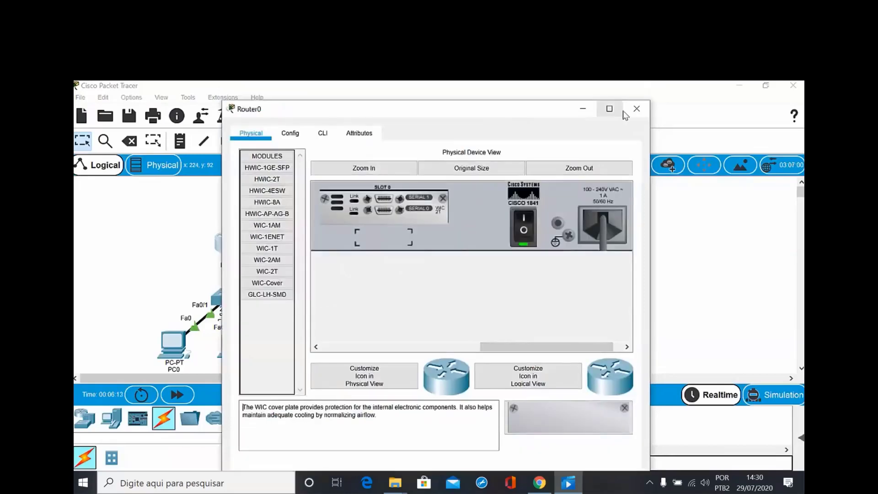
left_click(637, 113)
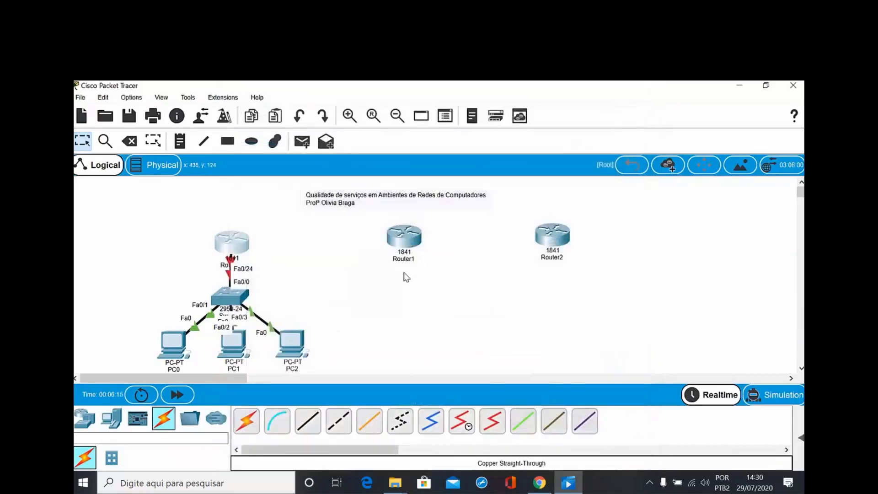
- Power off Router1 and install a WIC-2T module in its slot 0
left_click(416, 244)
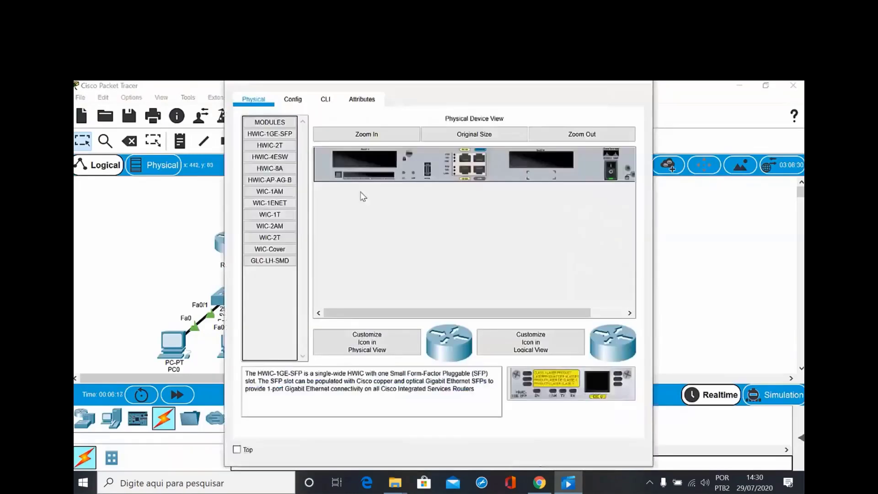
left_click(610, 173)
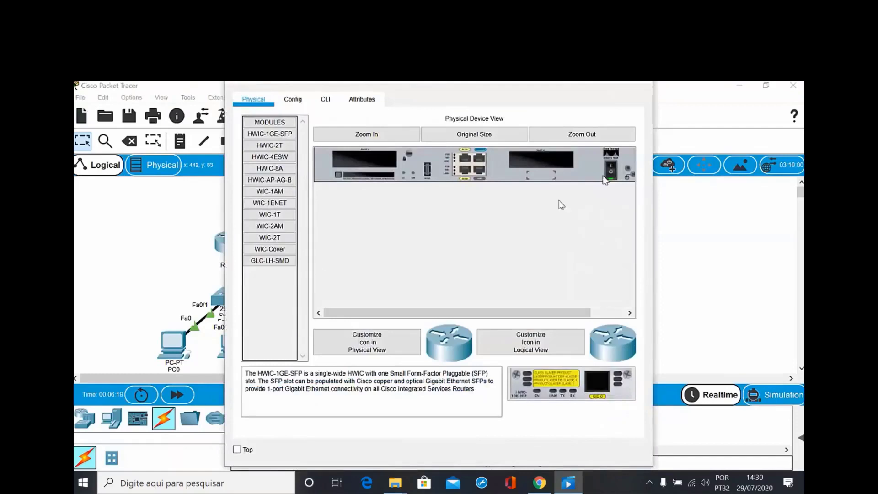
left_click(283, 240)
left_click_drag(562, 375, 540, 161)
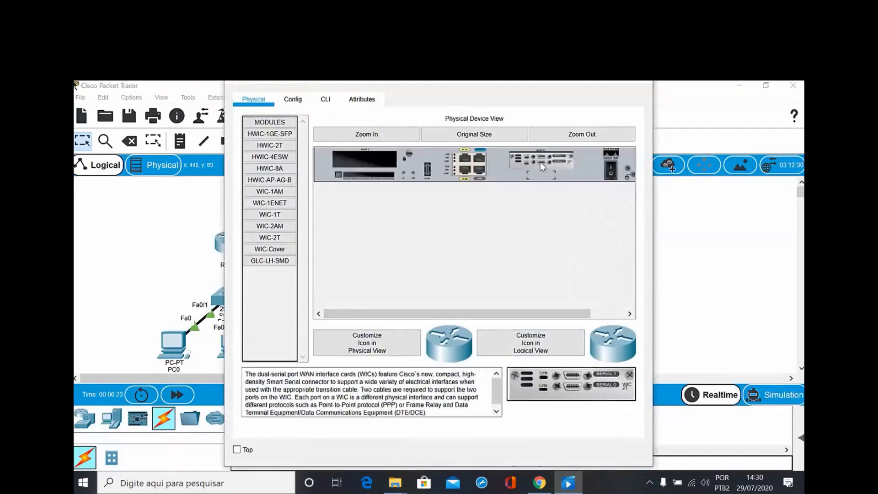
- Fit a WIC-Cover plate over slot 1 of Router1 and switch the router back on
left_click(270, 250)
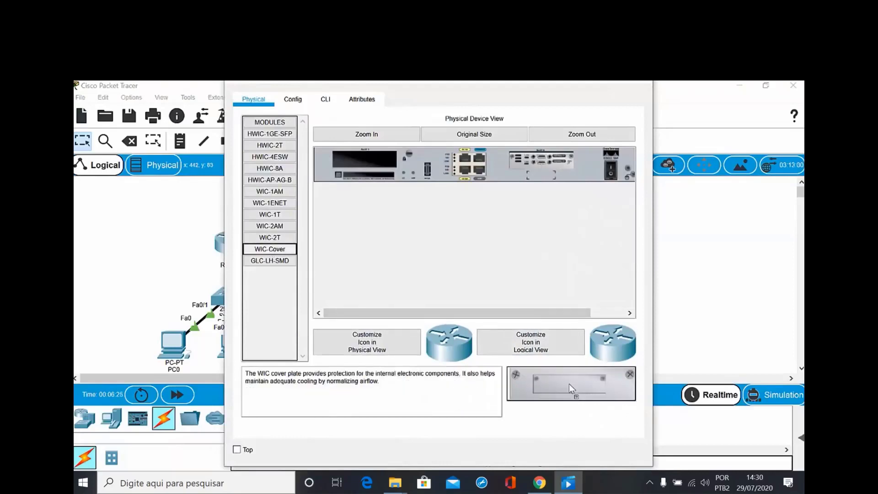
left_click_drag(571, 383, 373, 160)
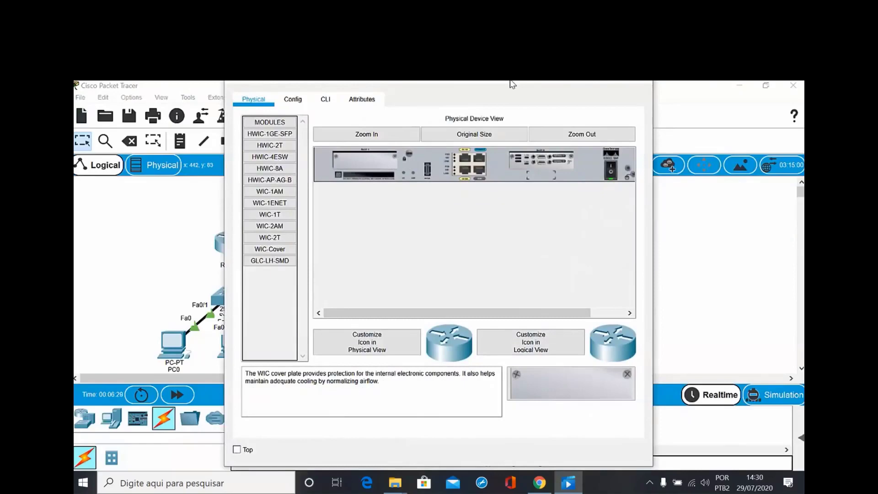
left_click_drag(512, 84, 510, 112)
left_click(638, 104)
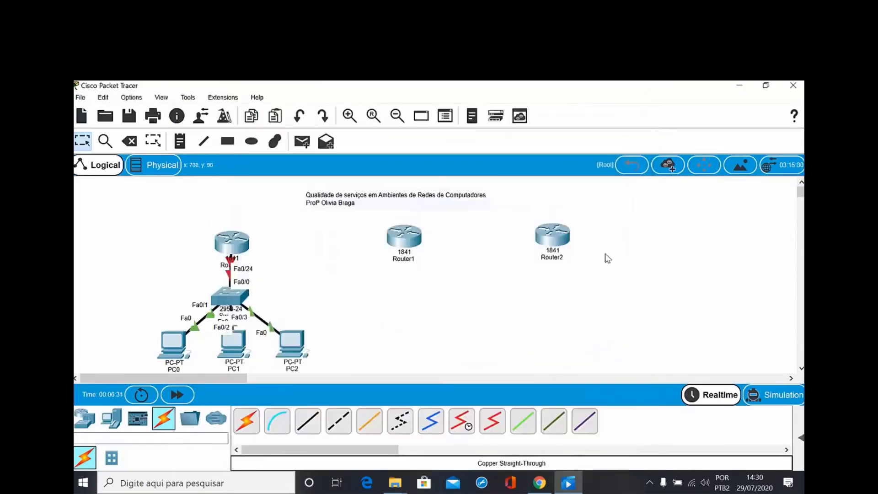
- With Router2 powered off, install a WIC-2T module in slot 0 and a WIC-Cover in slot 1, and restore its power
left_click(551, 246)
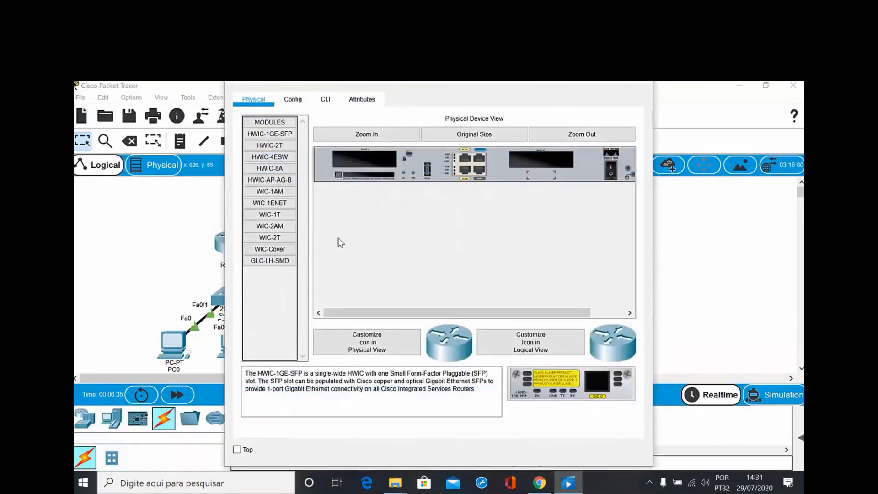
left_click_drag(282, 243, 366, 162)
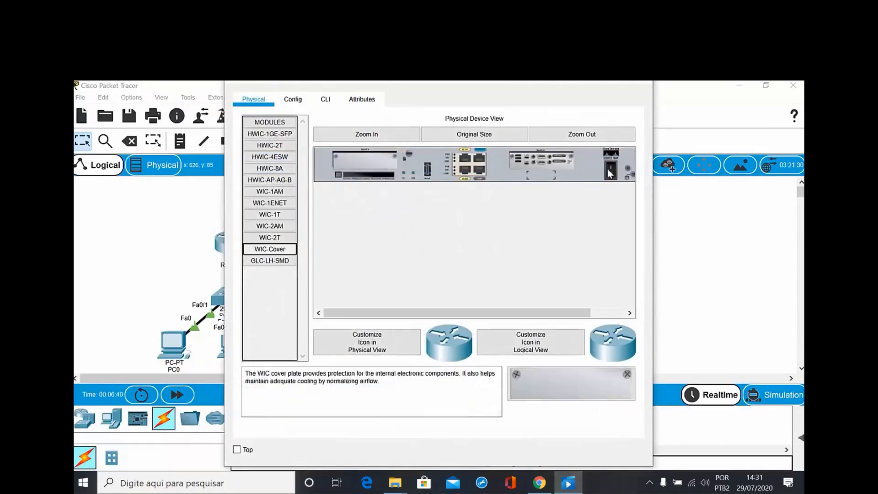
left_click(550, 86)
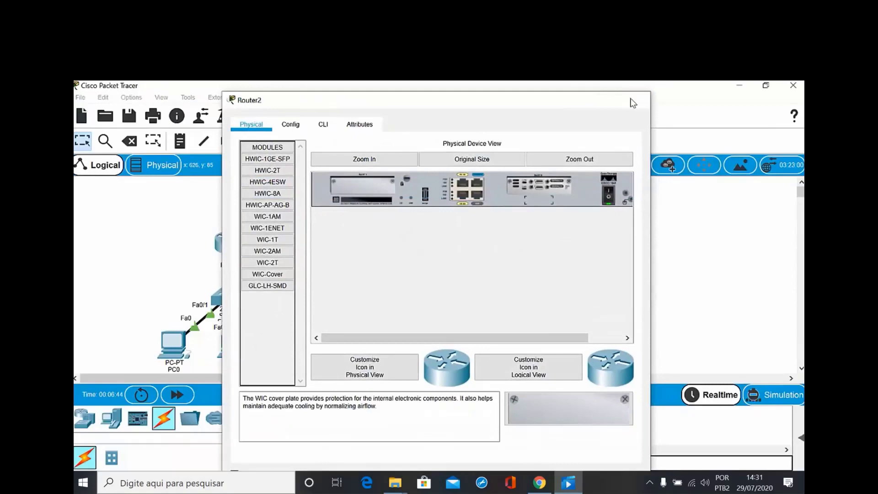
left_click(633, 103)
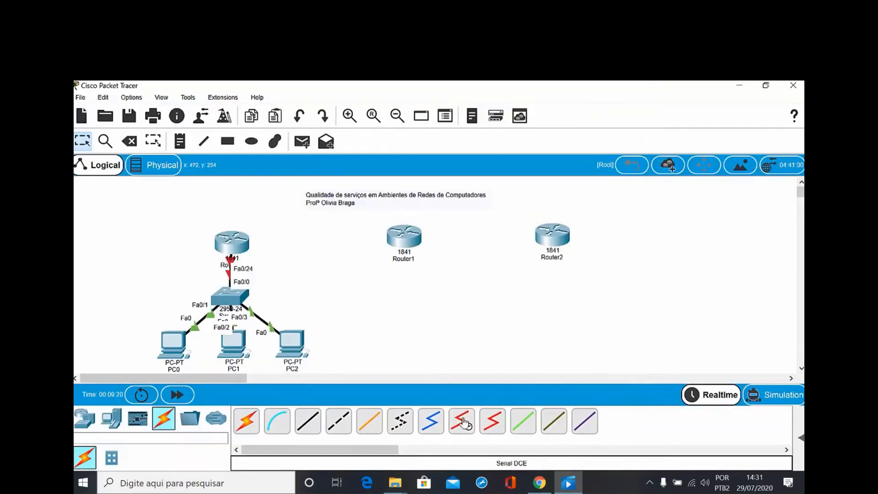
- Connect Router0's Serial0/0/0 to Router1's Serial0/0/0 with a Serial DCE cable, and nudge Router1 slightly
left_click(463, 421)
left_click(233, 241)
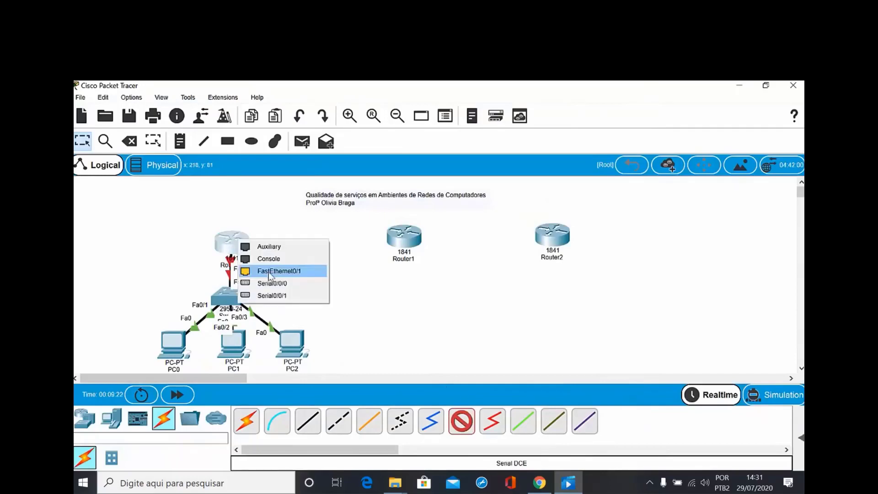
left_click(270, 282)
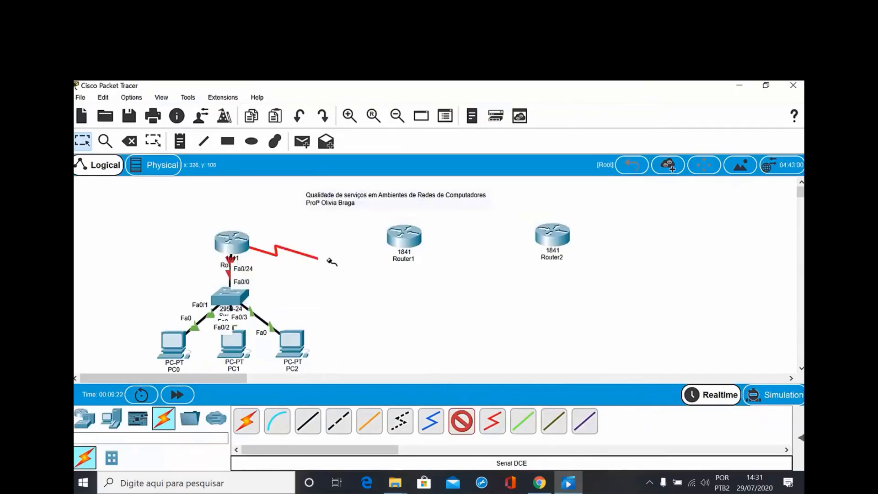
left_click(396, 238)
left_click(418, 294)
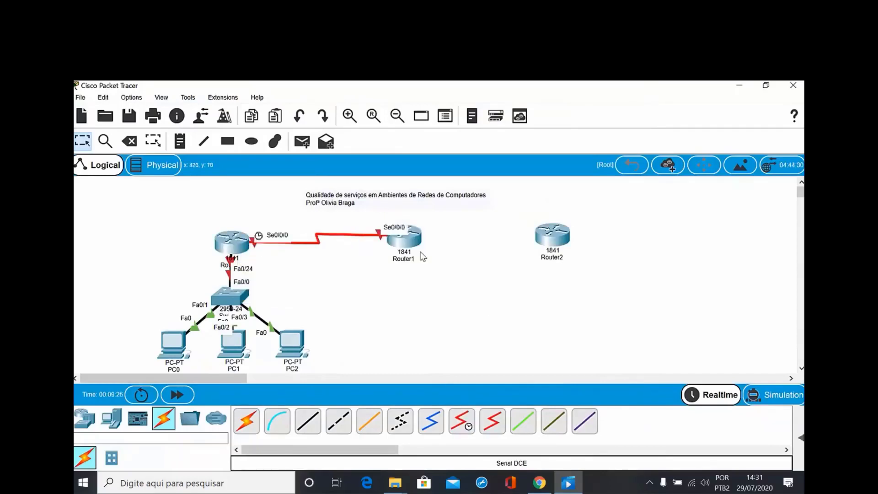
left_click_drag(415, 237, 418, 239)
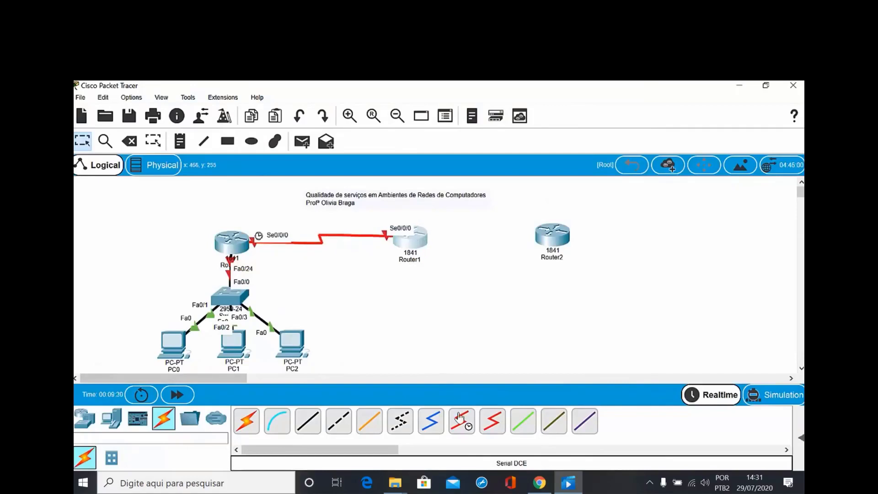
- Connect Router1's Serial0/0/1 to Router2's Serial0/0/1 with a Serial DCE cable
left_click(460, 416)
left_click(416, 237)
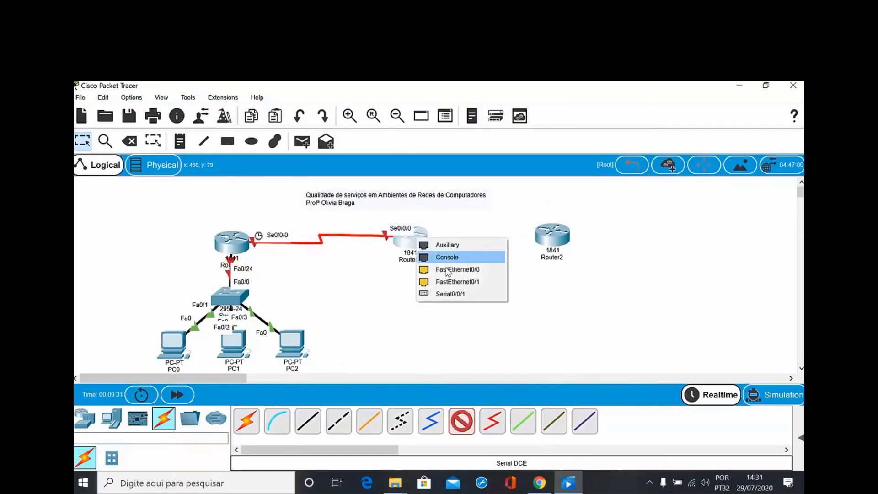
left_click(451, 294)
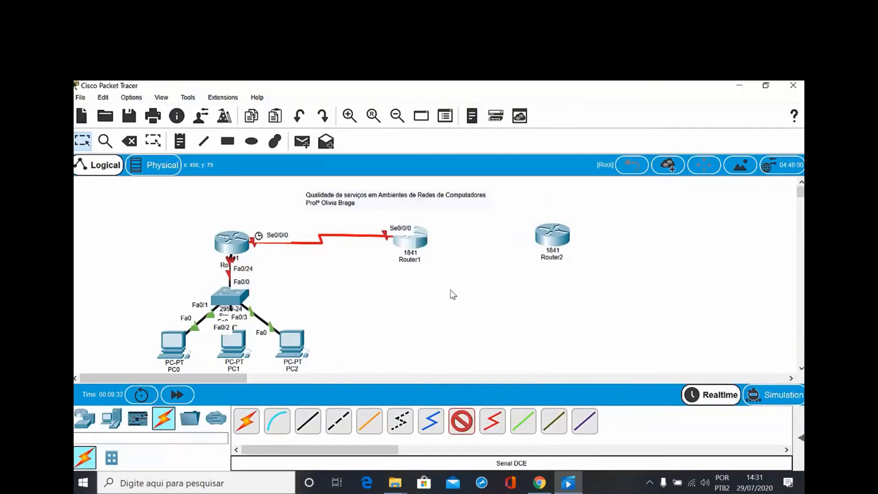
left_click(545, 241)
left_click(572, 306)
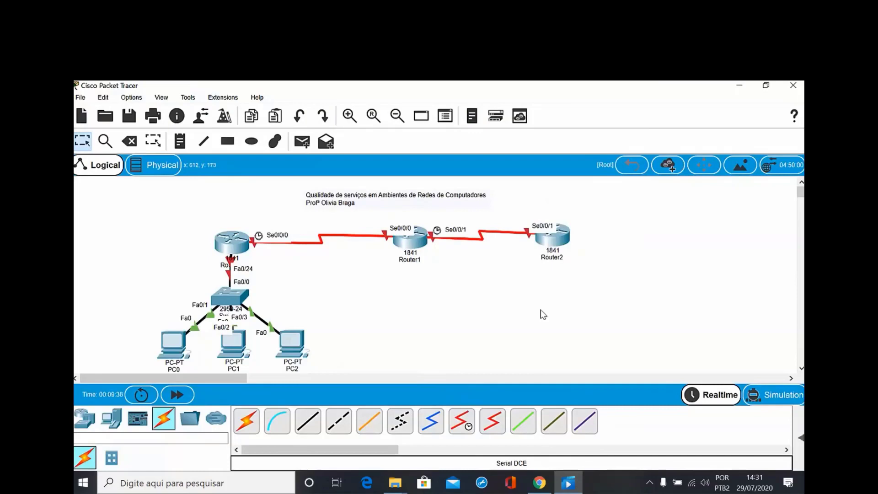
- Give PC0 the static IP address 10.1.1.2 with subnet mask 255.0.0.0
left_click(175, 349)
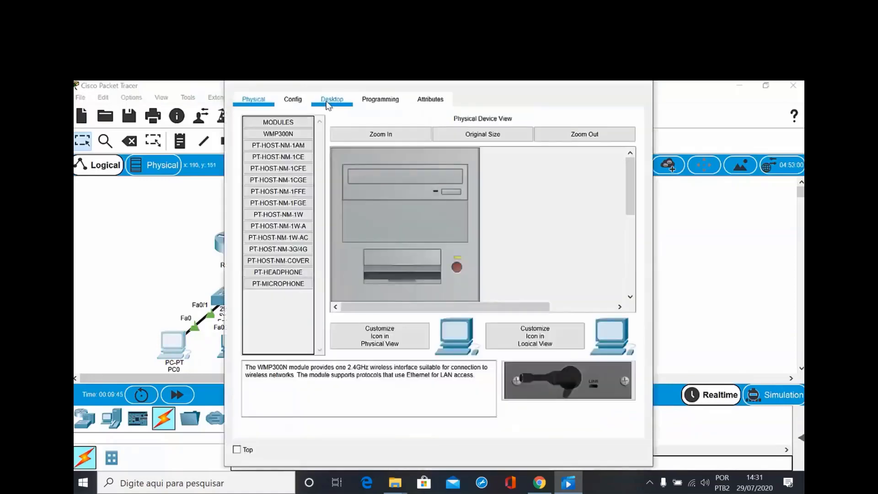
left_click(328, 104)
left_click(296, 180)
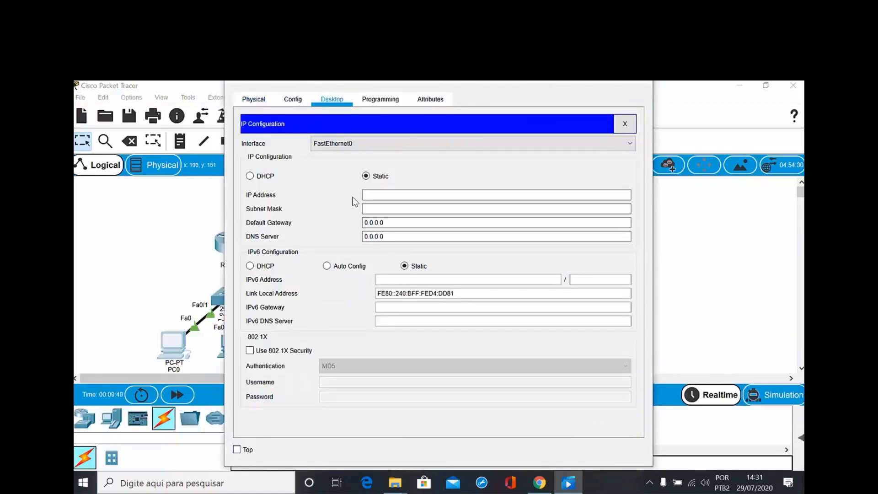
left_click(383, 195)
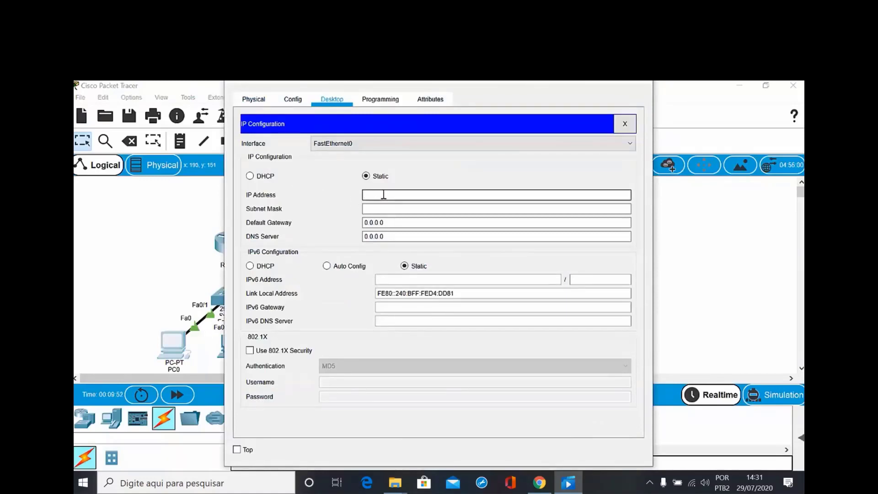
type("10.1.1.2")
left_click(385, 209)
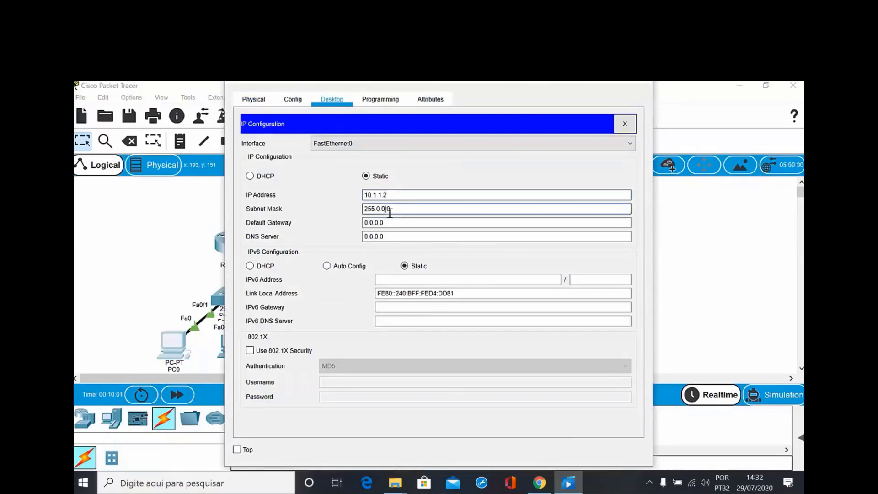
- Set PC0's default gateway to 10.1.1.1 and close its configuration window
left_click(389, 222)
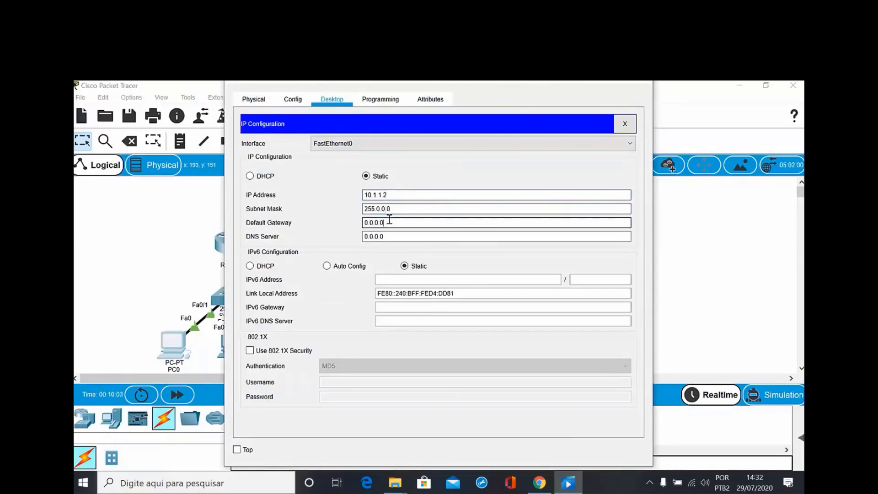
left_click_drag(389, 221, 352, 225)
type("1")
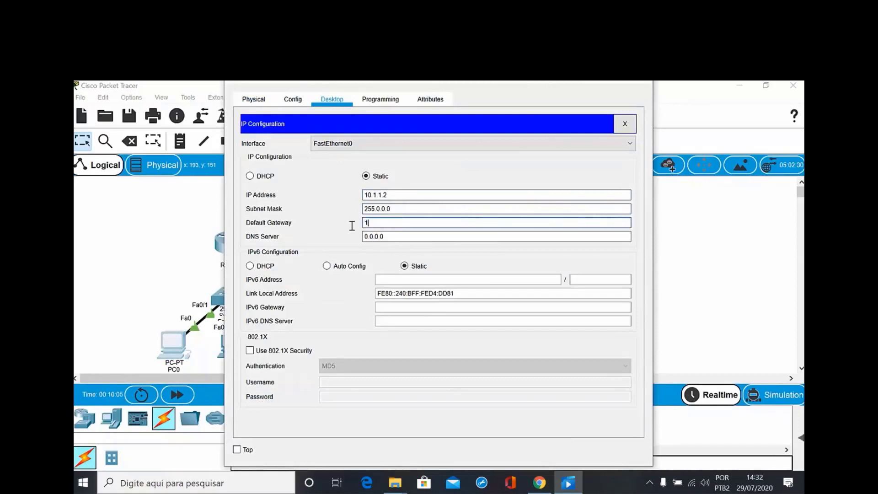
type("0.1.1.1")
left_click(352, 225)
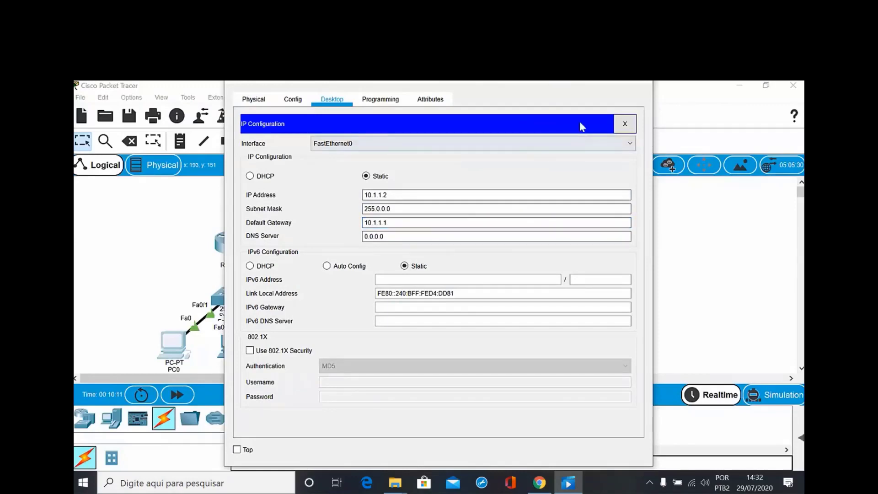
left_click(573, 94)
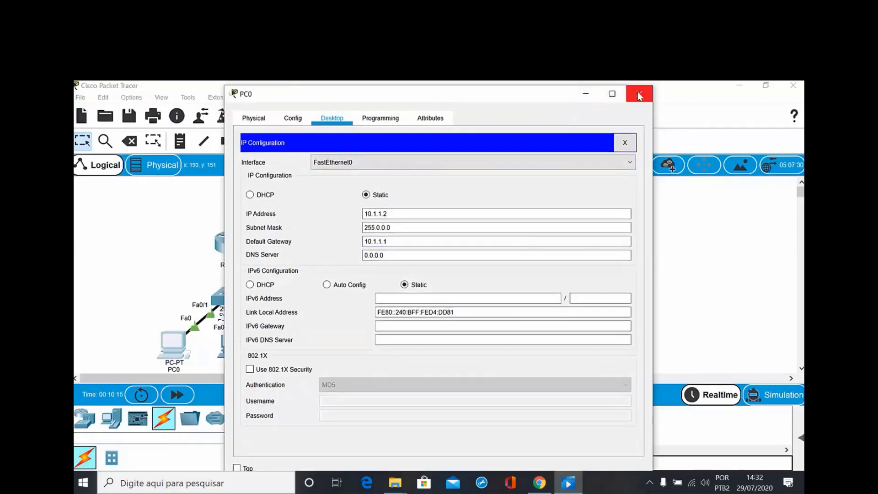
left_click(639, 95)
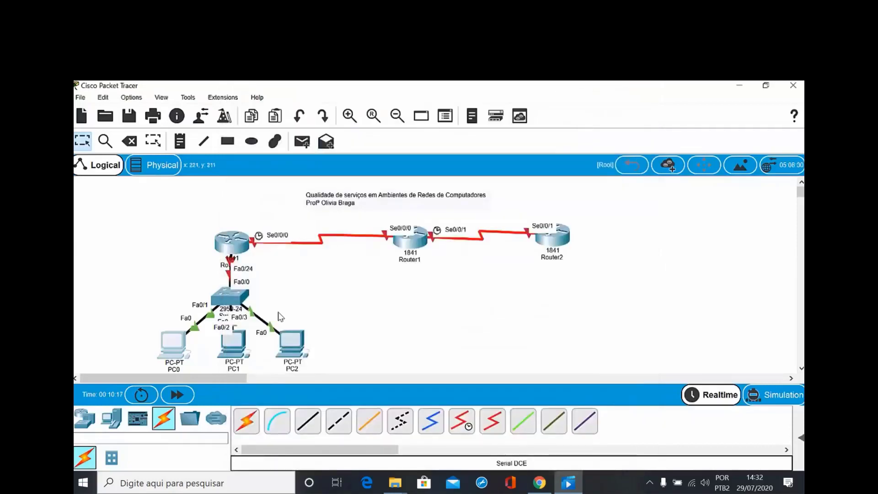
- Give PC1 the static IP address 10.1.1.3 with subnet mask 255.0.0.0
left_click(291, 342)
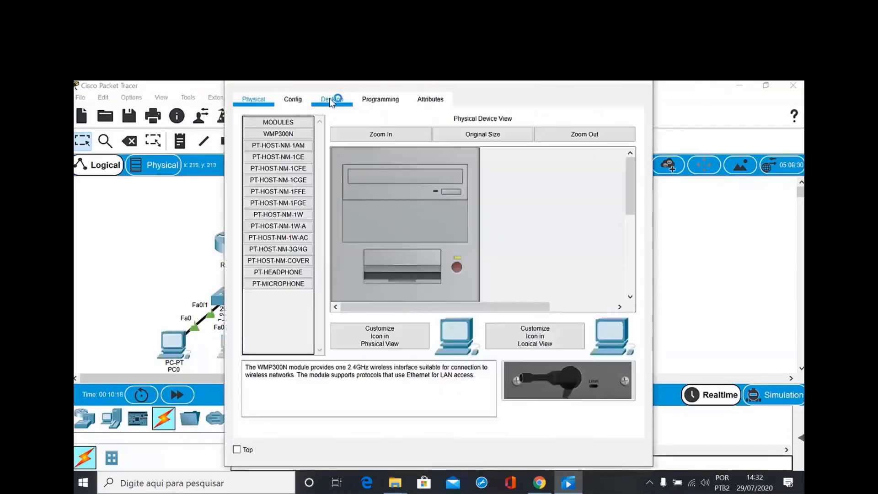
left_click(330, 98)
left_click(303, 149)
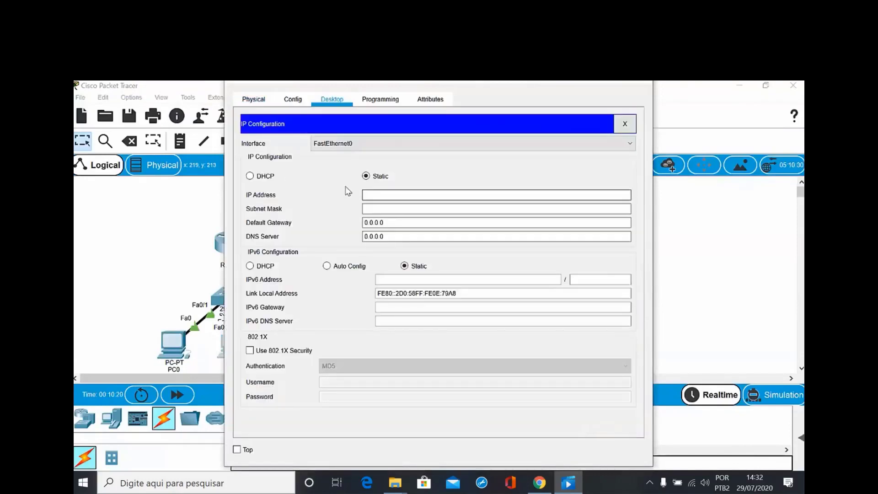
left_click(372, 196)
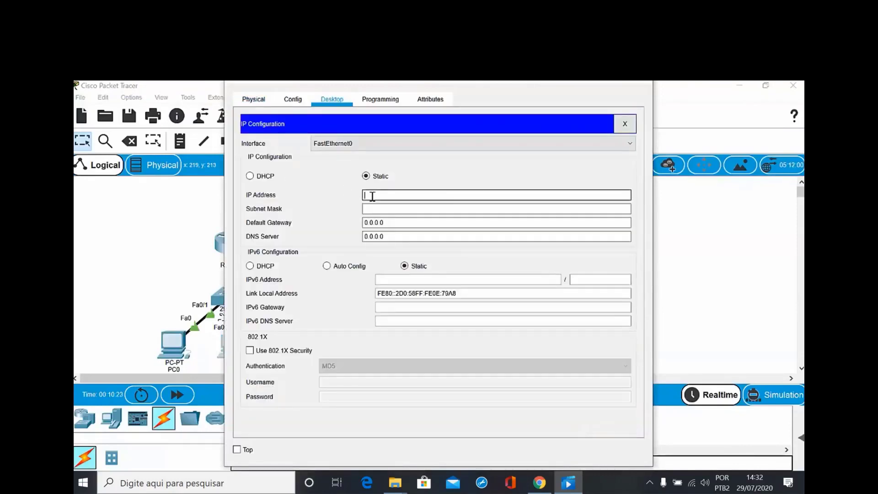
type("10.")
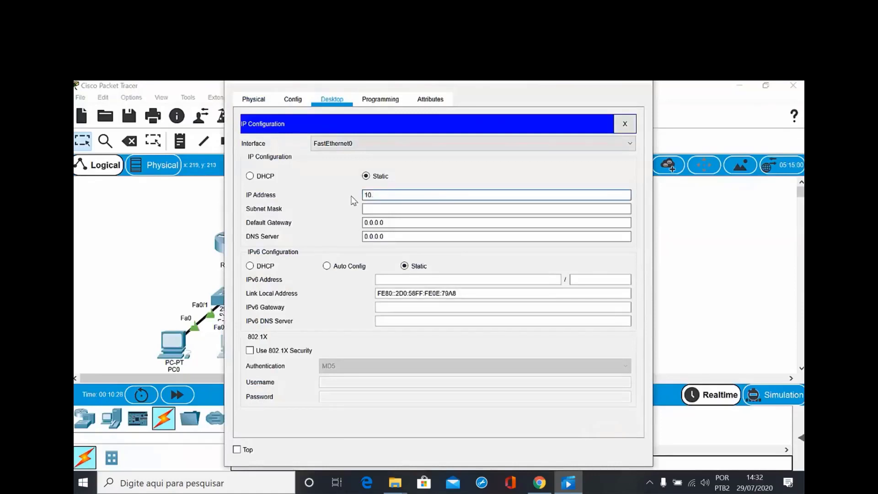
type("1.1.")
type("3")
left_click(378, 208)
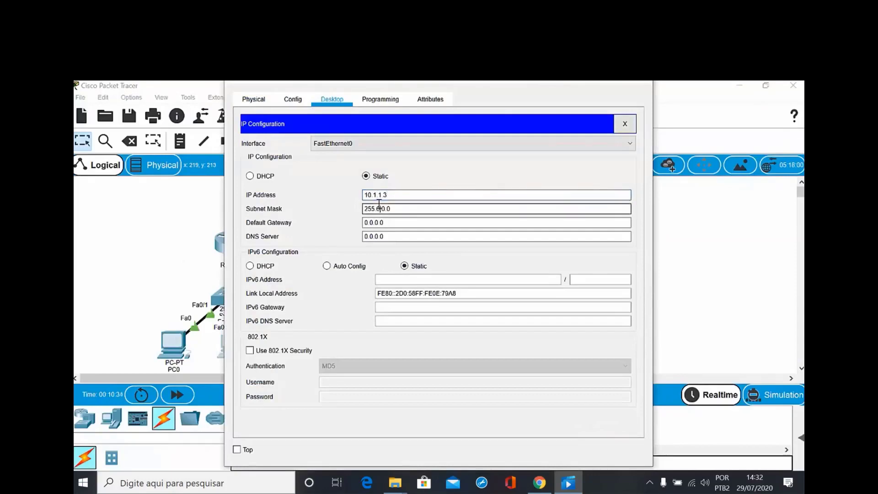
- Set PC1's default gateway to 10.1.1.1 and close its configuration window
key("Tab")
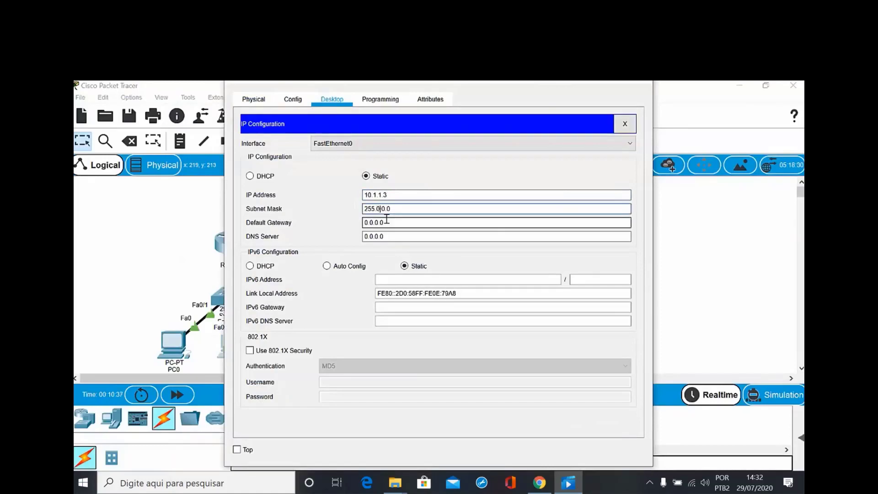
type("1")
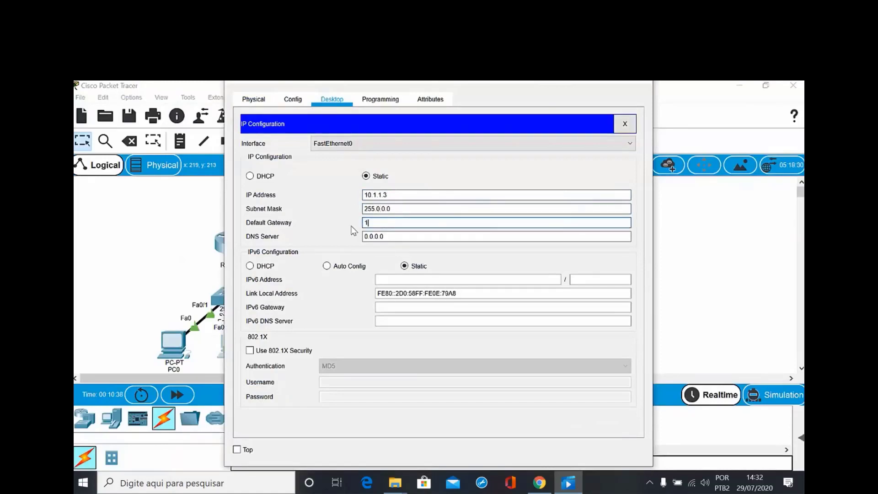
type("0.1.1.1")
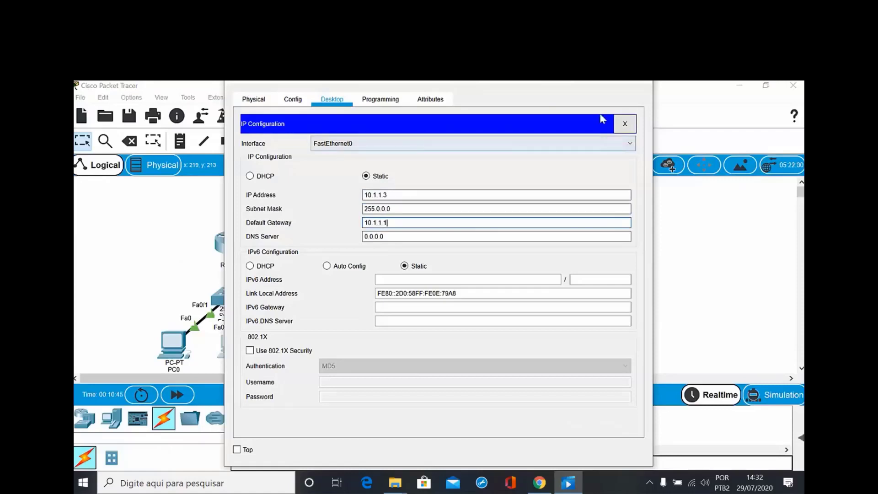
left_click_drag(522, 82, 521, 98)
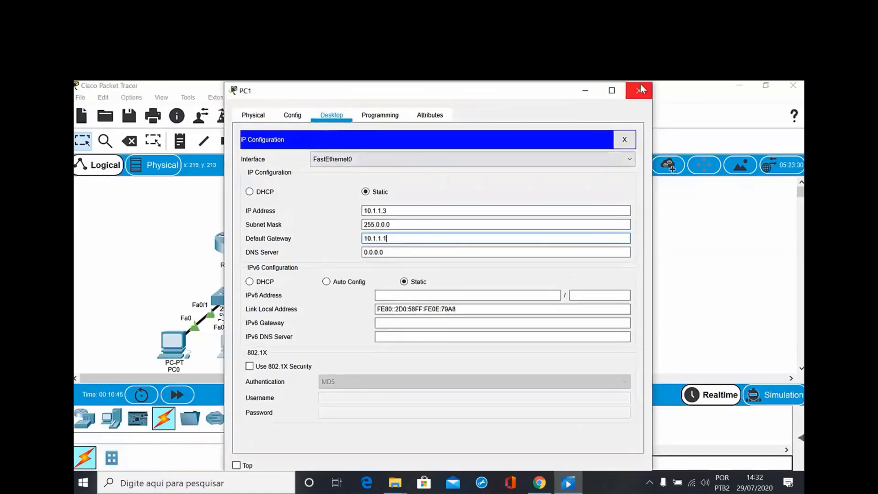
left_click(639, 92)
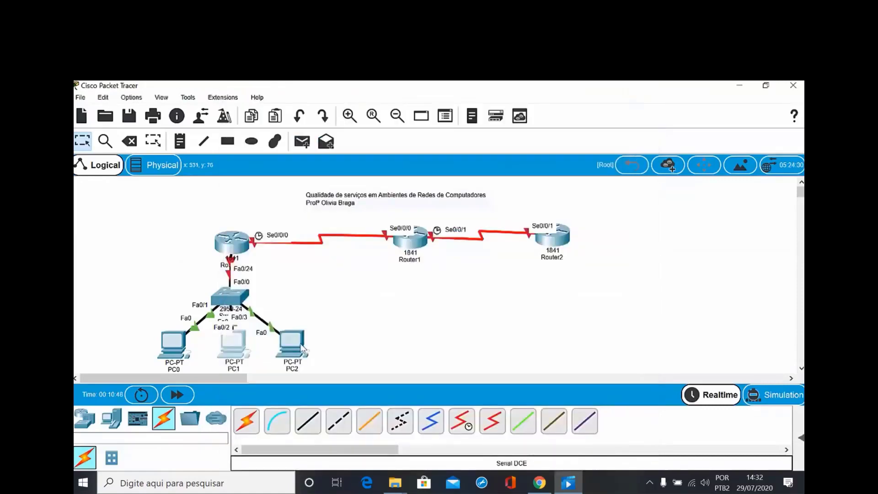
- Give PC2 the static IP address 10.1.1.4 with subnet mask 255.0.0.0
left_click(300, 343)
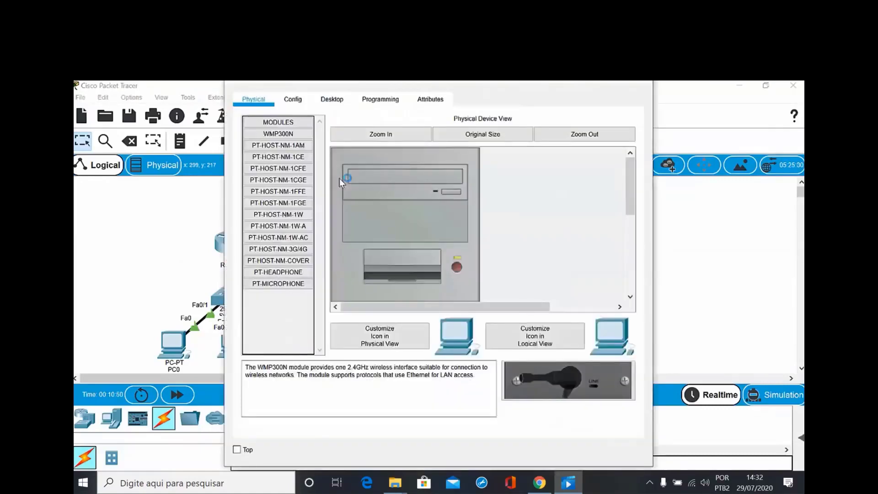
left_click(332, 99)
left_click(291, 173)
left_click(380, 195)
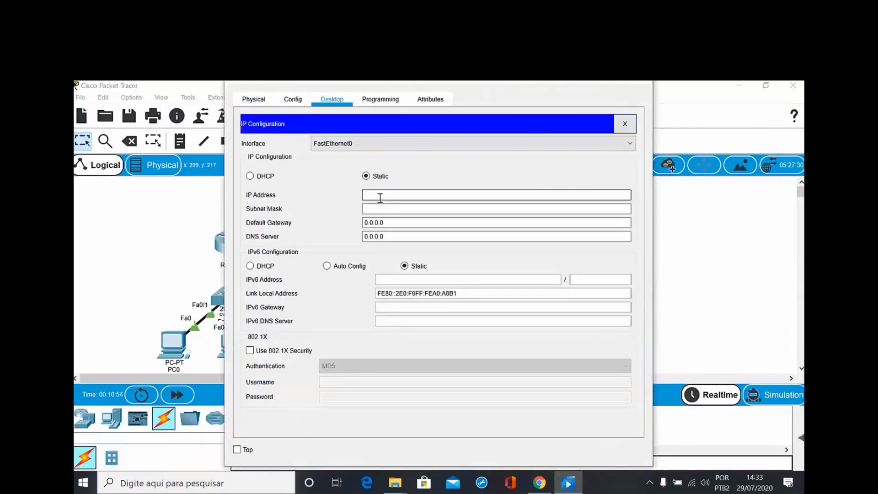
type("1")
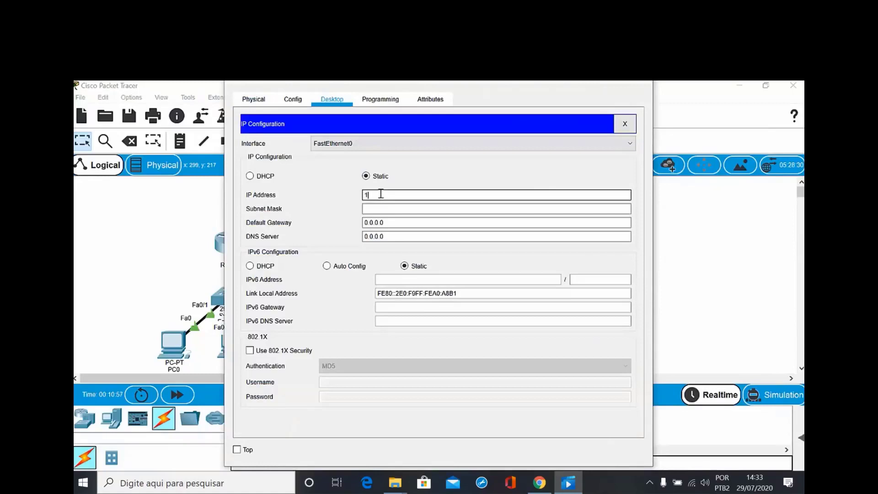
type("0.1.1.4")
left_click(382, 208)
- Set PC2's default gateway to 10.1.1.1 and close its configuration window
left_click(389, 221)
left_click_drag(389, 222, 355, 218)
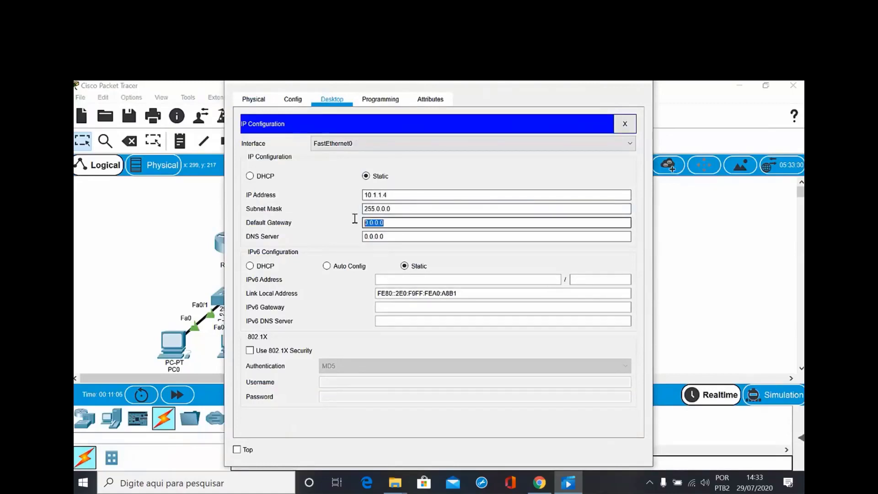
type("10.1")
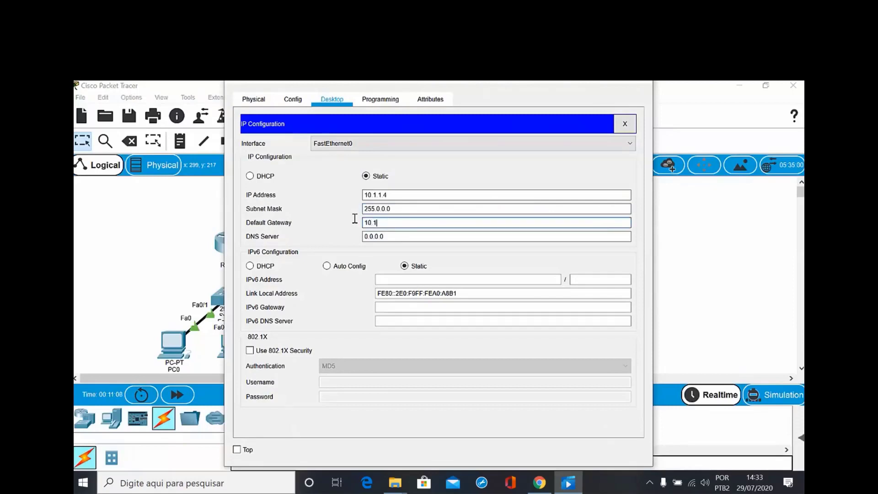
type(".1.1")
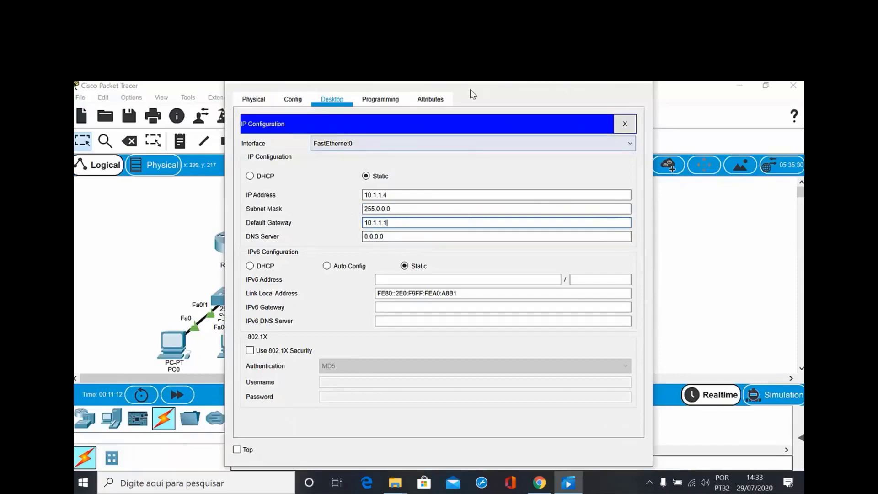
left_click_drag(470, 89, 462, 110)
left_click(637, 101)
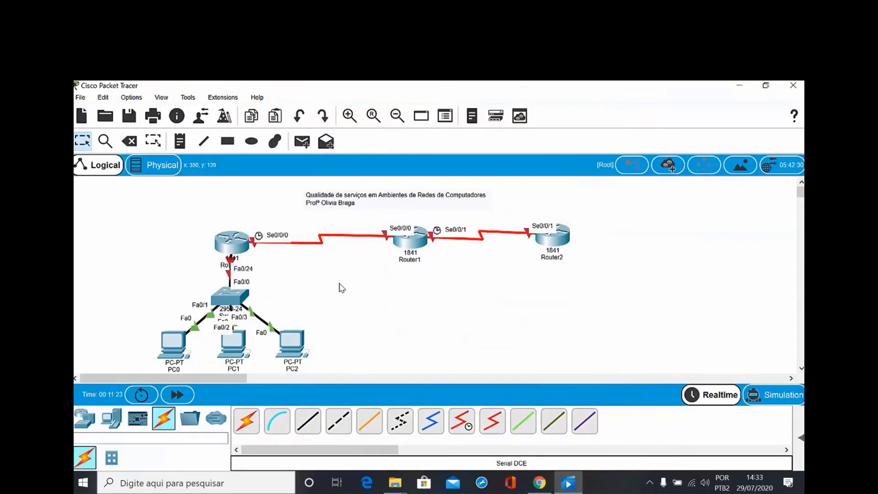
- Open Router0's command line interface to inspect its startup text and close the window
left_click(237, 249)
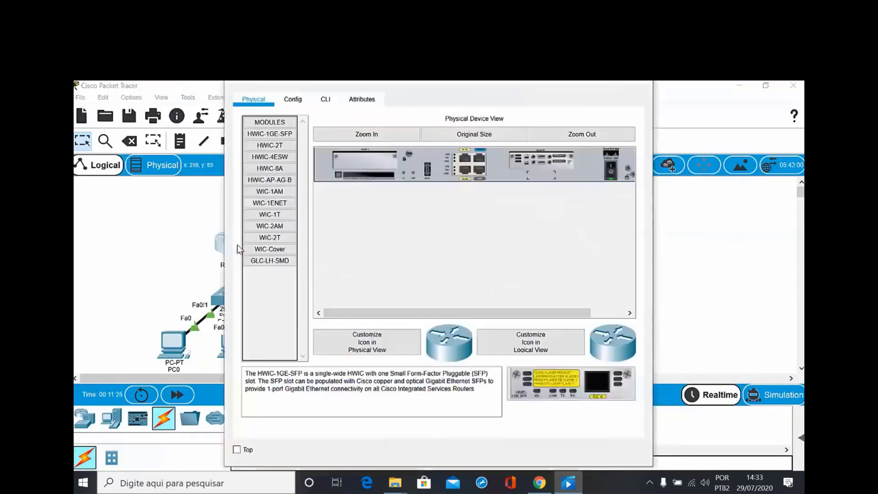
left_click(325, 105)
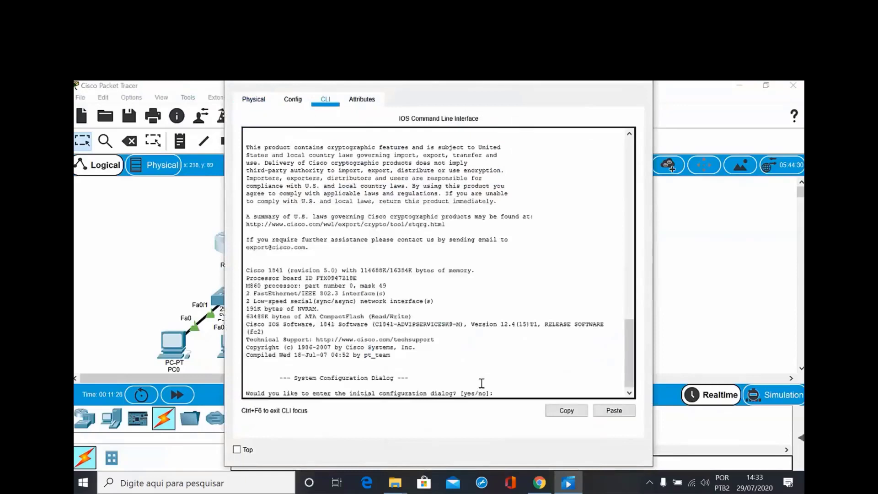
left_click_drag(403, 393, 501, 393)
left_click_drag(402, 84, 405, 120)
- Set the CLI font size to 20 in the font preferences and apply the change
left_click(137, 99)
left_click(138, 100)
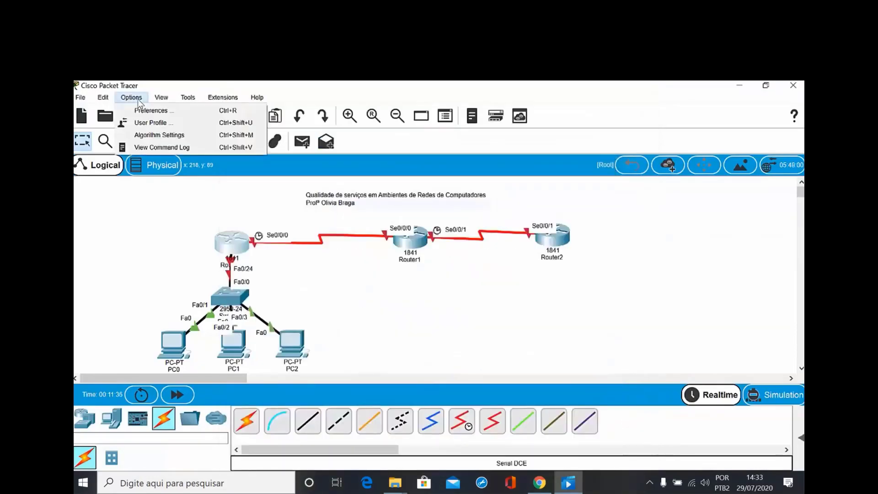
left_click(138, 102)
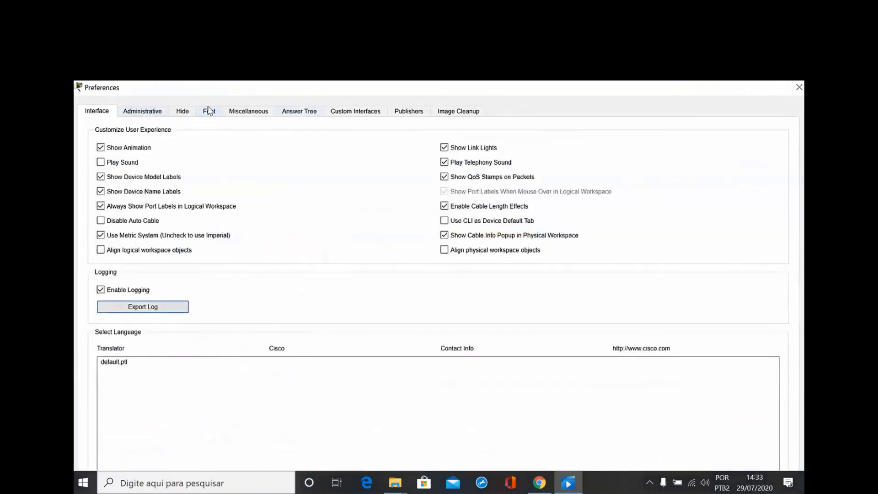
left_click(208, 110)
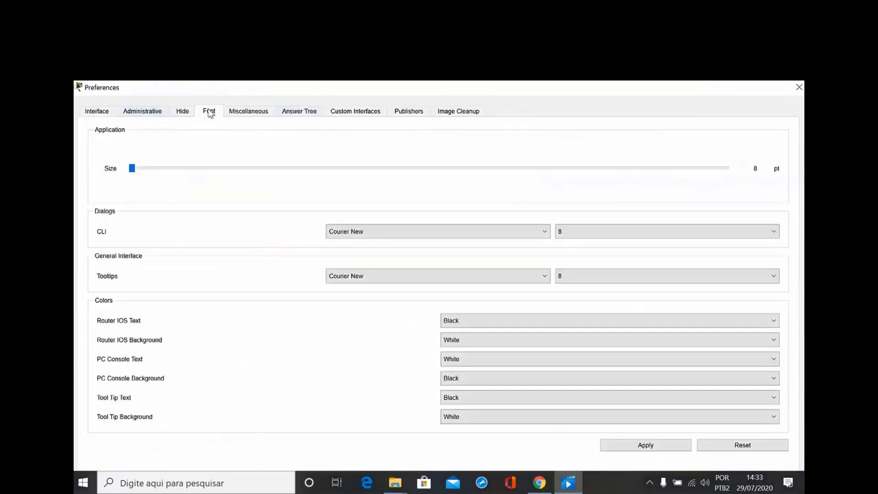
left_click(609, 280)
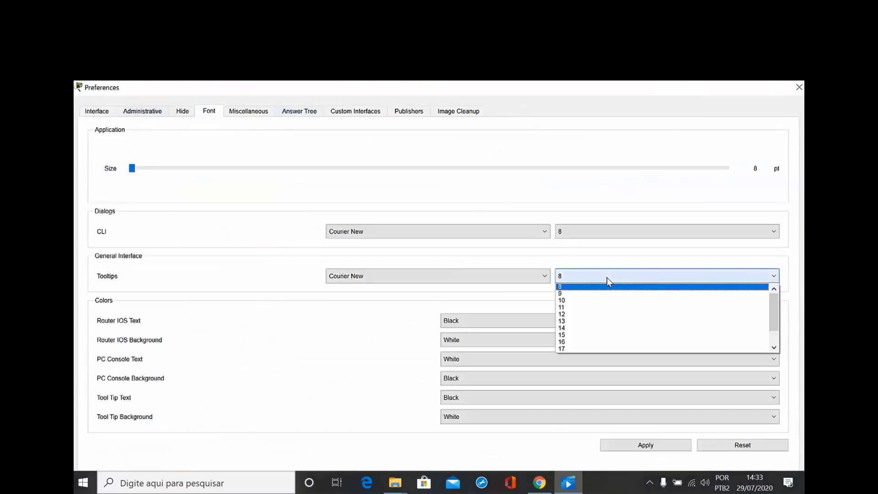
left_click(608, 277)
left_click(609, 233)
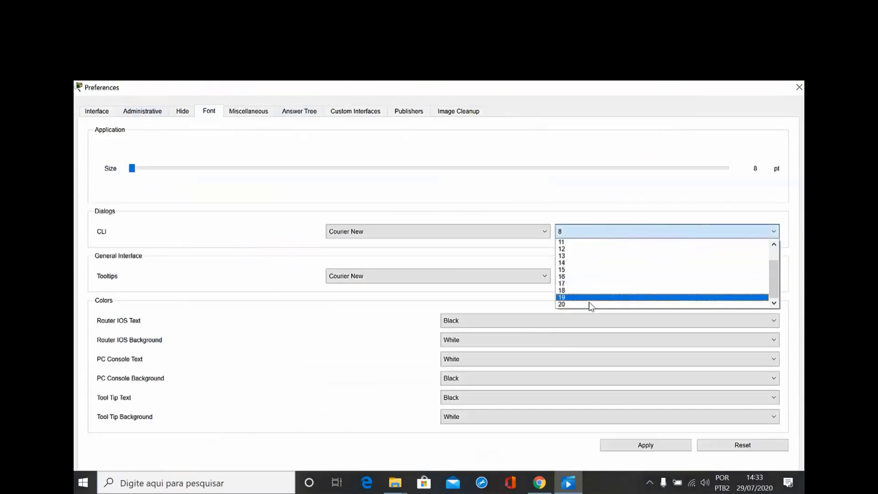
left_click(591, 304)
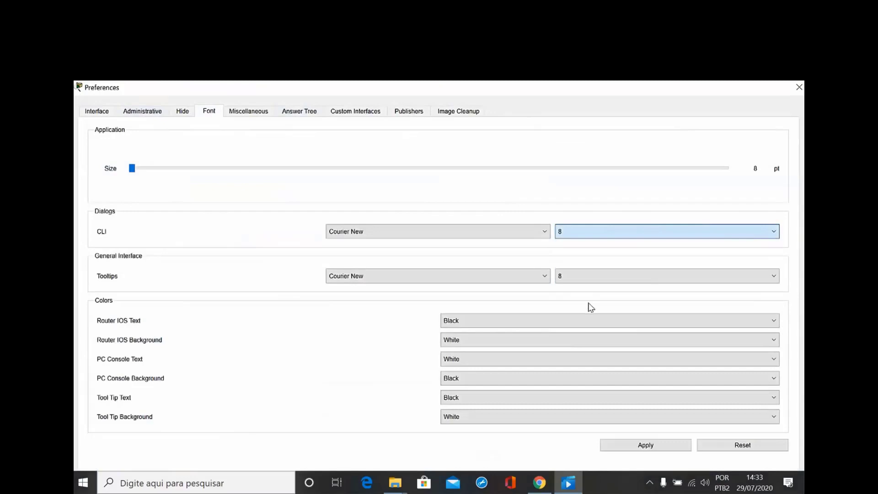
left_click(666, 447)
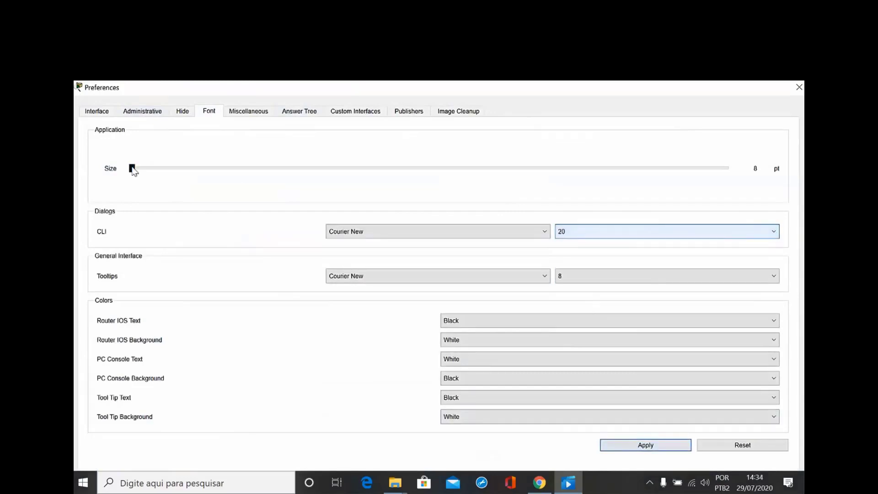
- Raise the application font size slightly, apply it and close the preferences
left_click_drag(132, 168, 143, 173)
left_click(659, 446)
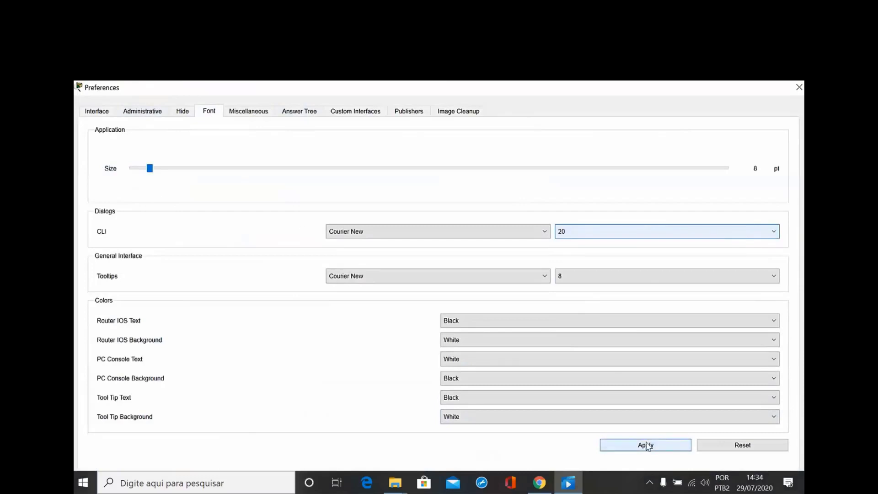
left_click(798, 88)
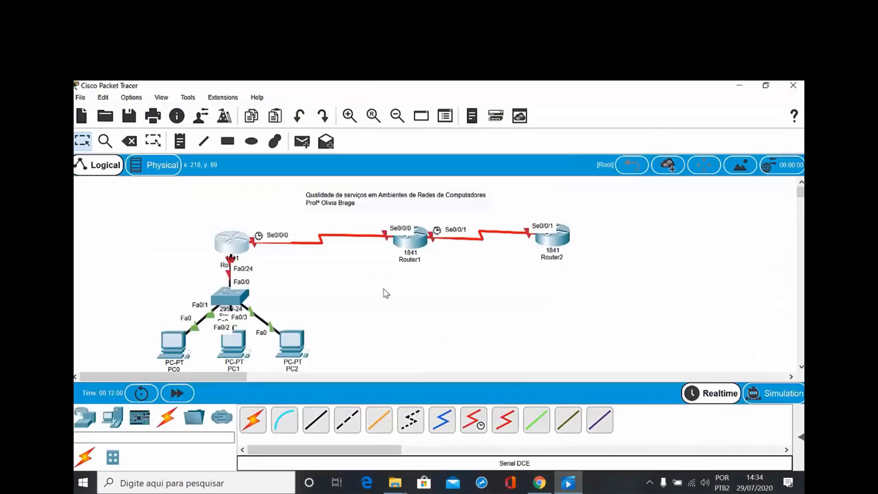
- Decline the initial configuration dialog with no in Router0's CLI and enter privileged mode with enable
left_click(239, 250)
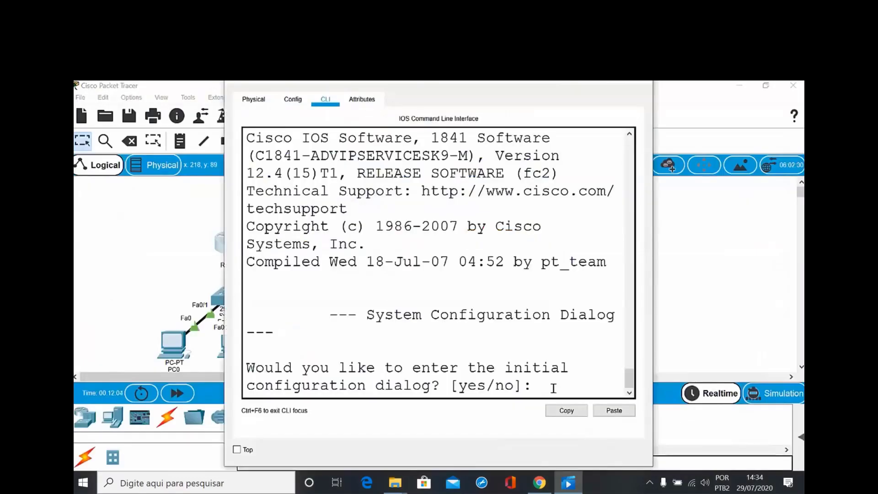
type("no")
key("Return")
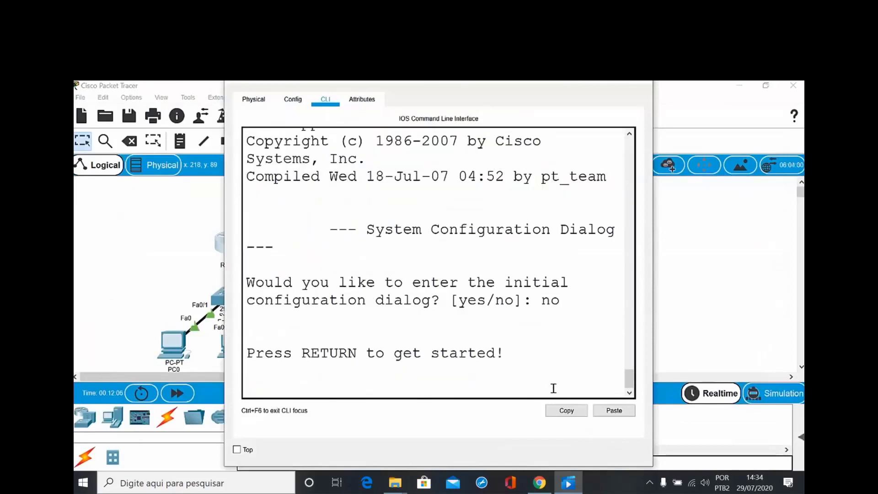
key("Return")
type("enab")
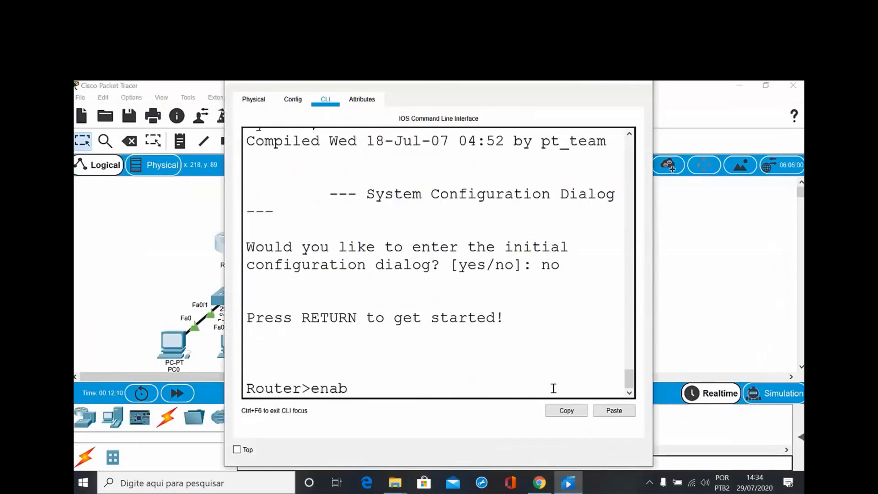
type("le")
key("Return")
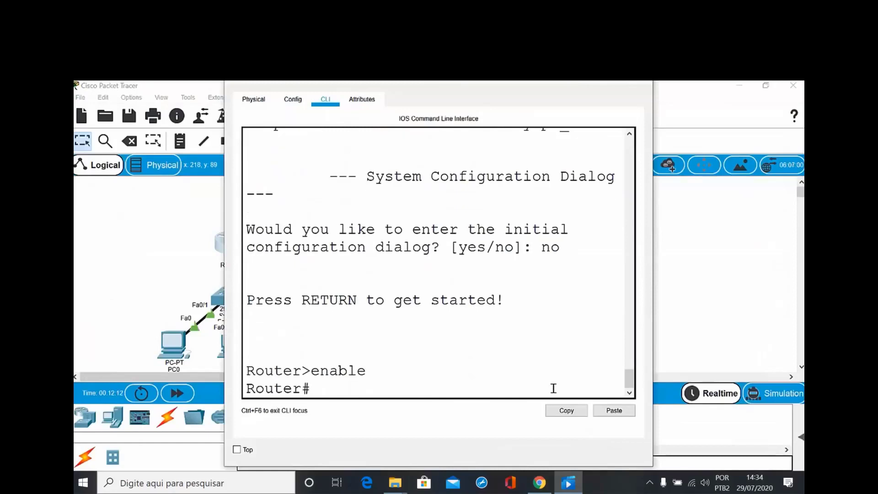
- Maximize Router0's window and enter global configuration mode with configure terminal
left_click_drag(434, 82, 435, 99)
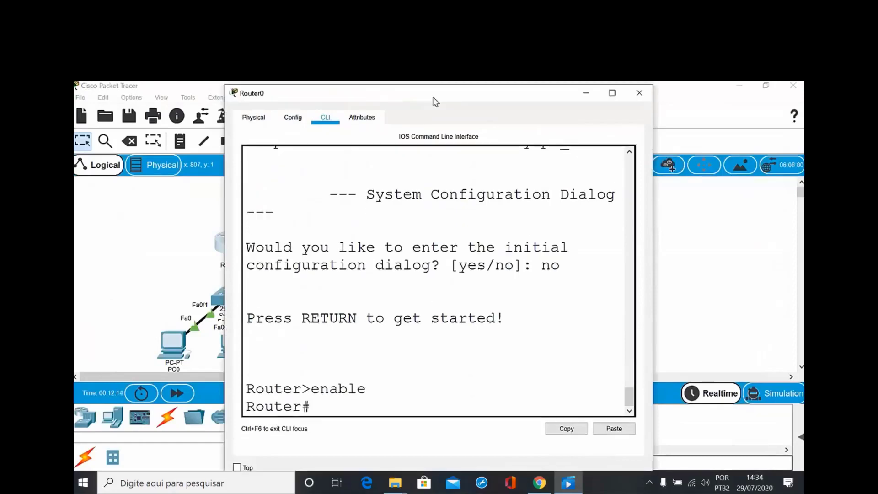
left_click(612, 93)
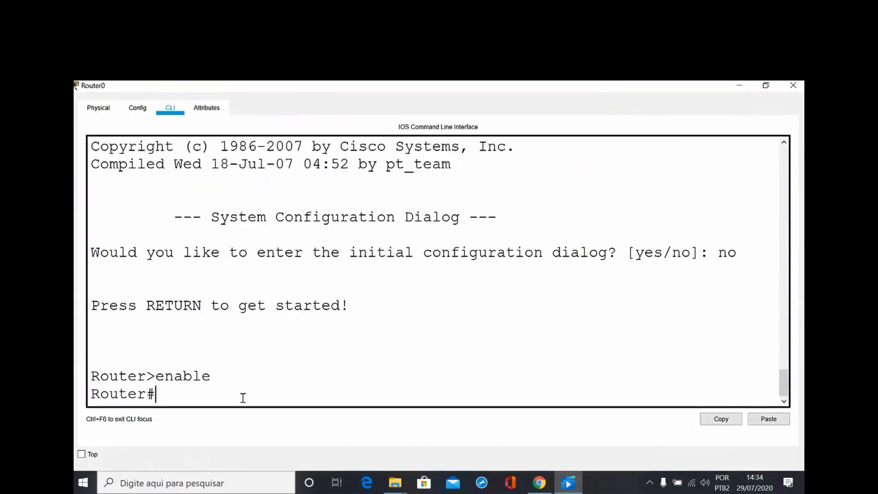
type("configu")
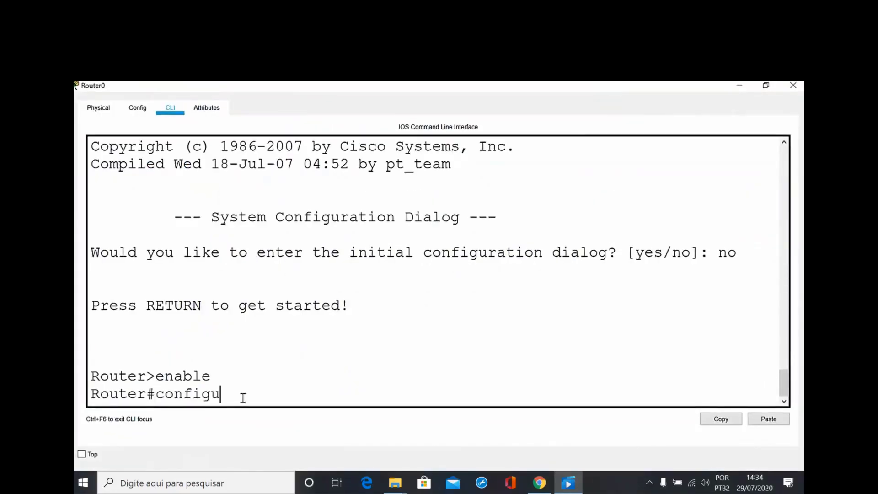
type("re terminal")
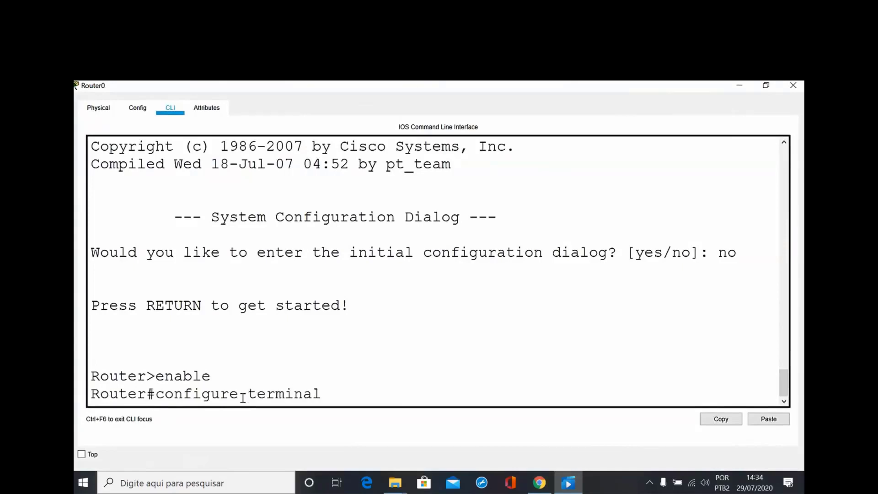
key("Return")
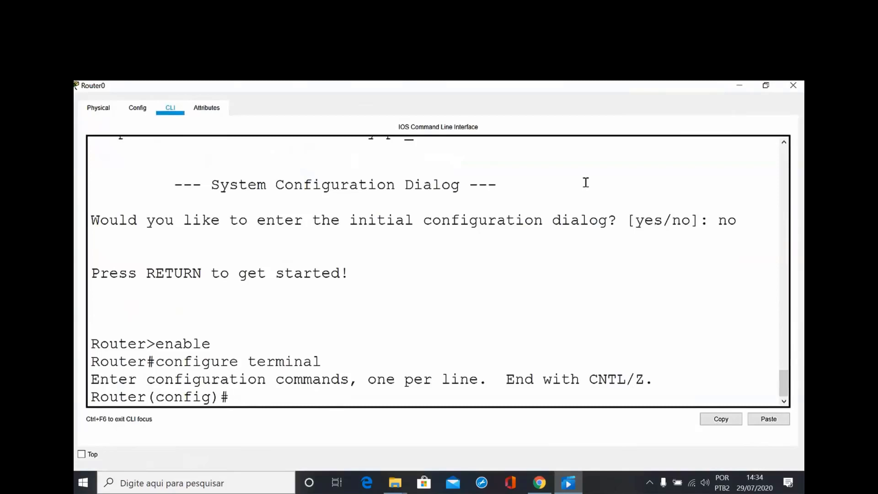
- Set Router0's hostname to QoS_Router
type("hostname ")
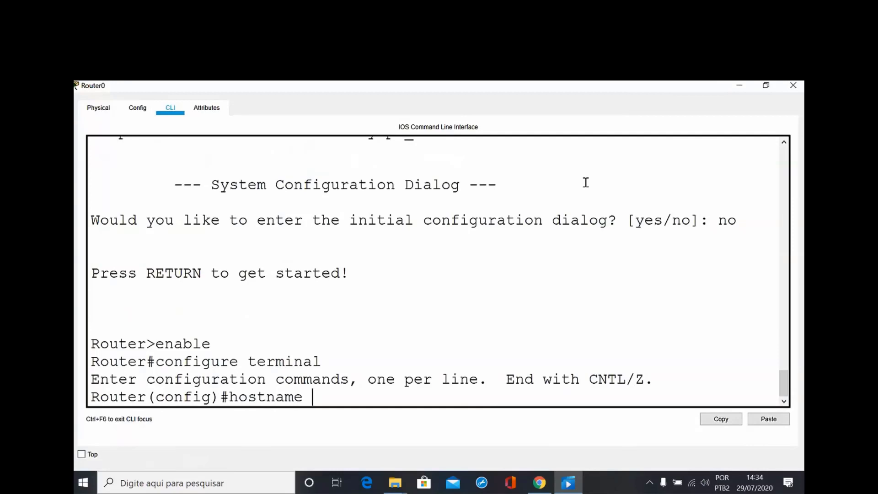
type("Qo/s")
key("BackSpace")
key("BackSpace")
type("S ")
type("Router")
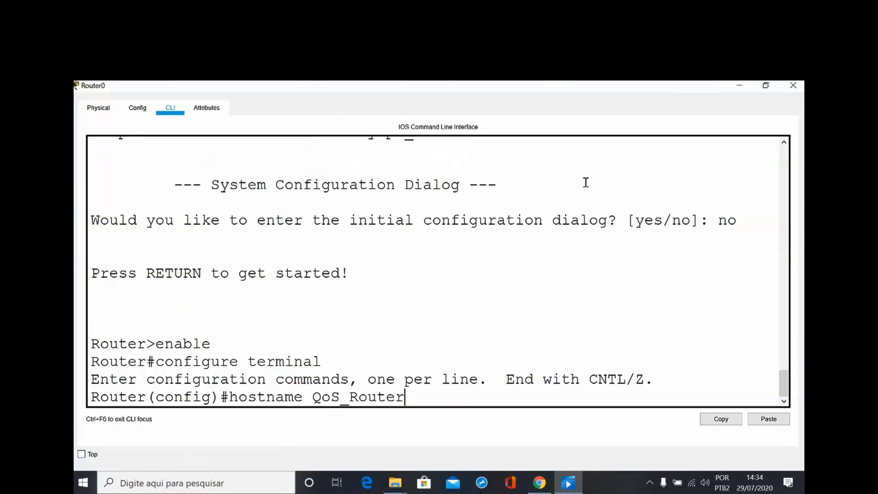
key("Return")
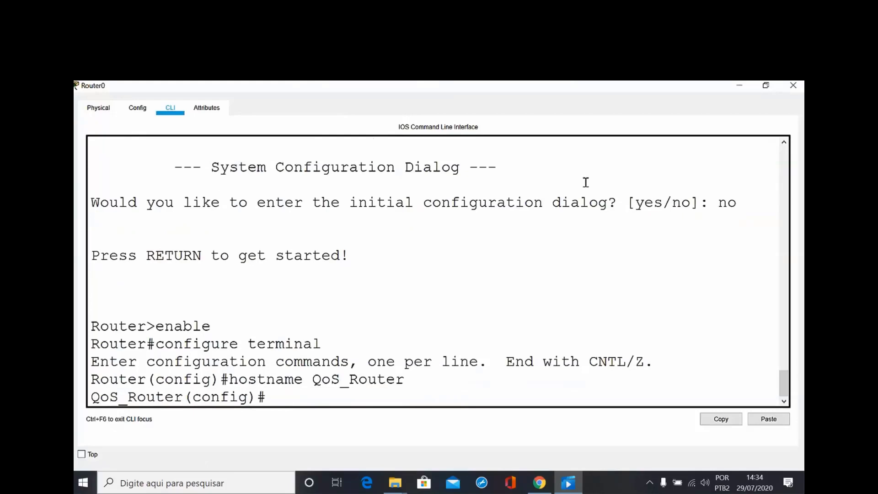
- Run ip ssh version 2 on Router0 to select SSH version 2
type("ip ssh ver")
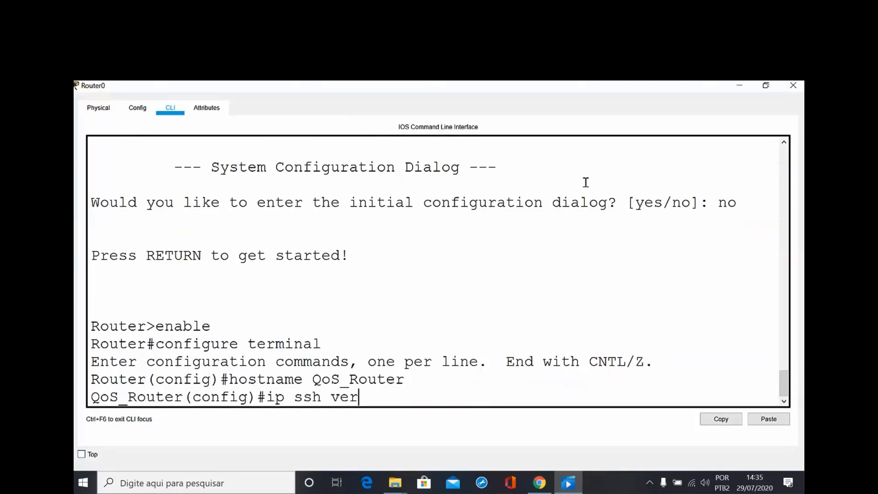
type("sion 2")
key("Return")
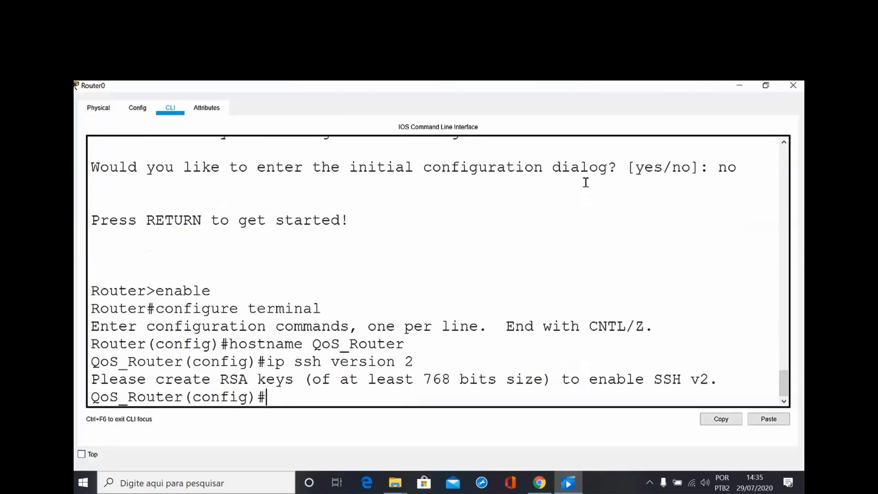
- Begin entering the ip domain-name command in Router0's global configuration mode
type("ip domain")
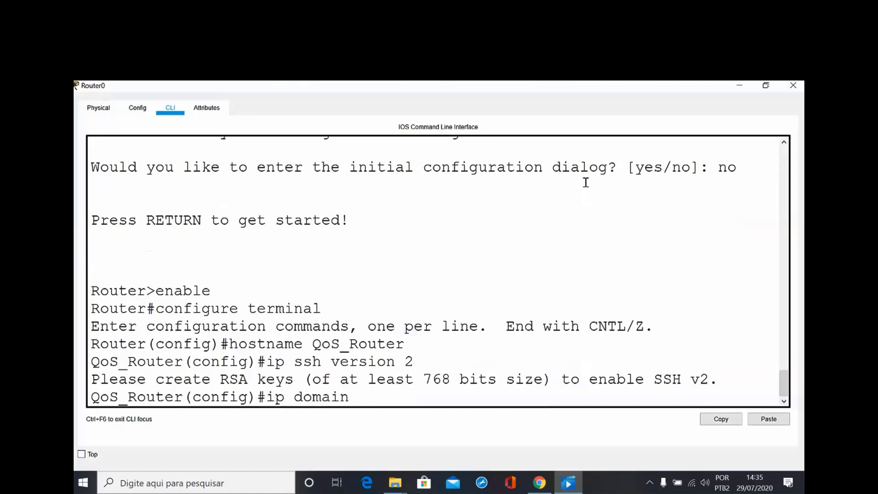
type("-name")
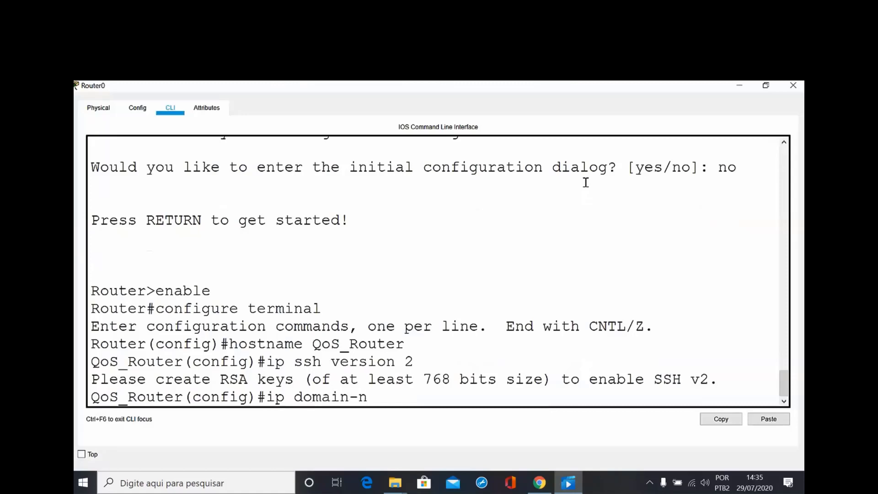